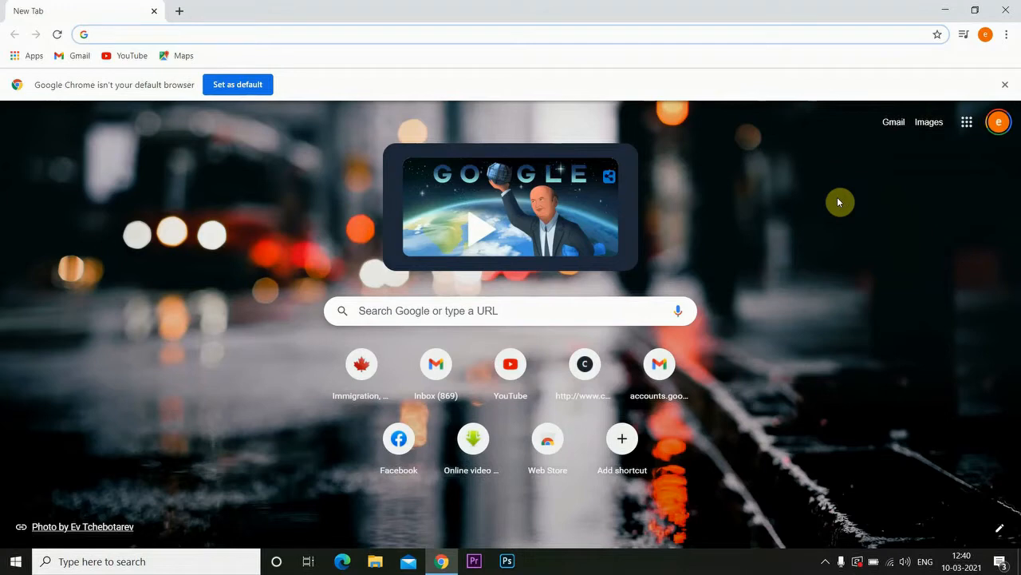
# Search for 'cic login' and go to the IRCC secure account's GCKey sign-in page.
pyautogui.write('cic')
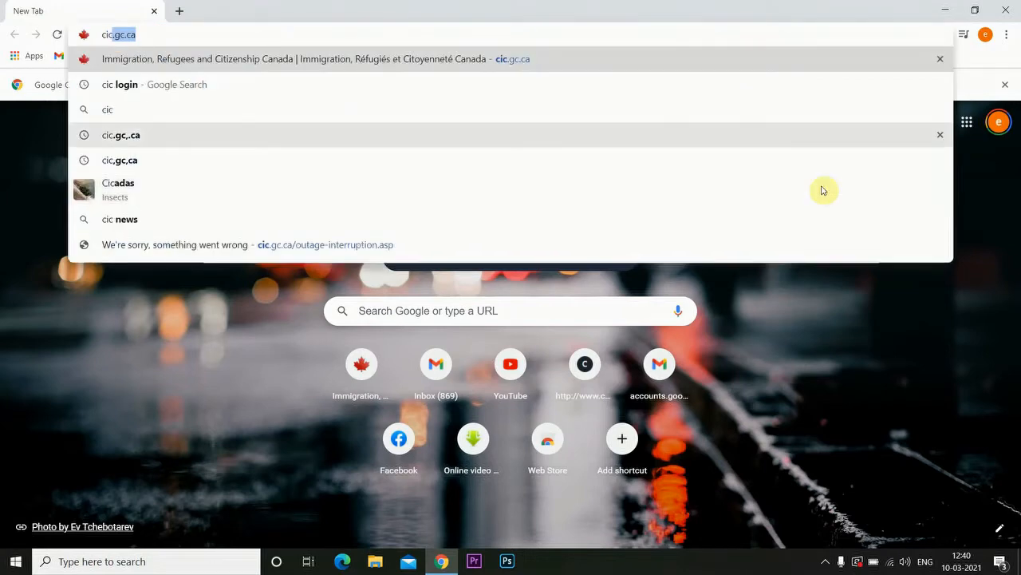
pyautogui.click(374, 87)
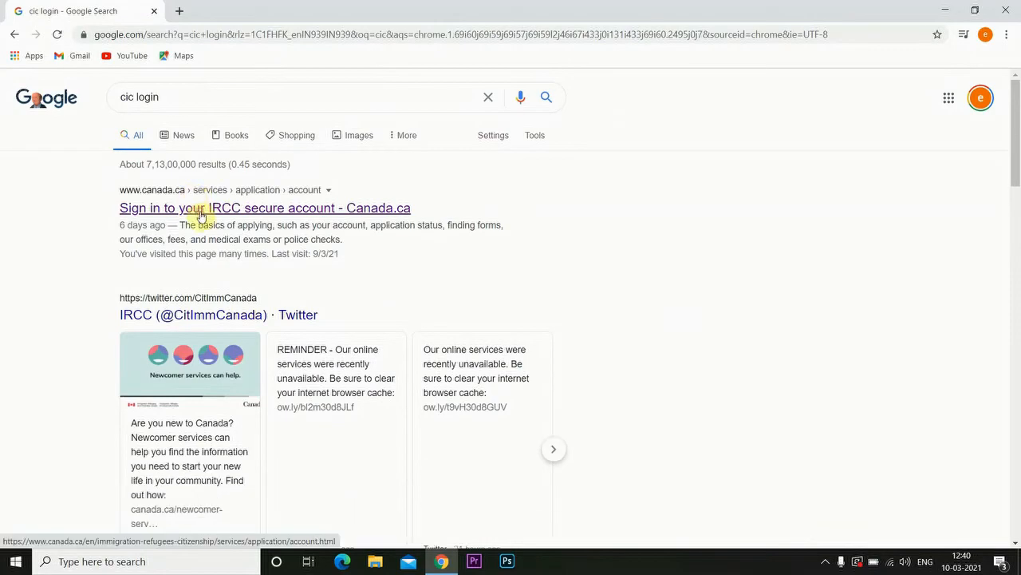
pyautogui.click(200, 216)
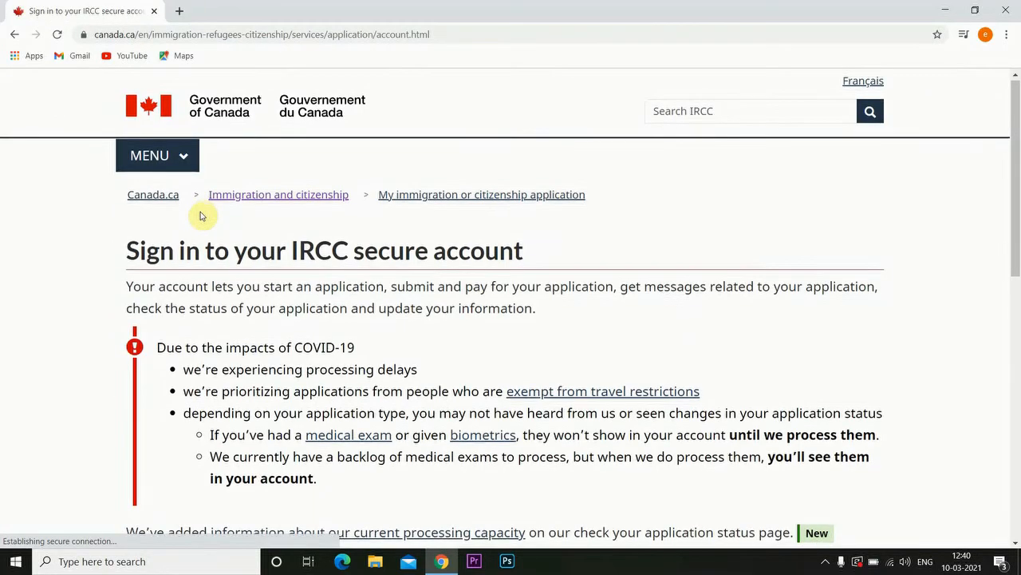
pyautogui.scroll(-1, 201, 213)
pyautogui.scroll(-5, 200, 212)
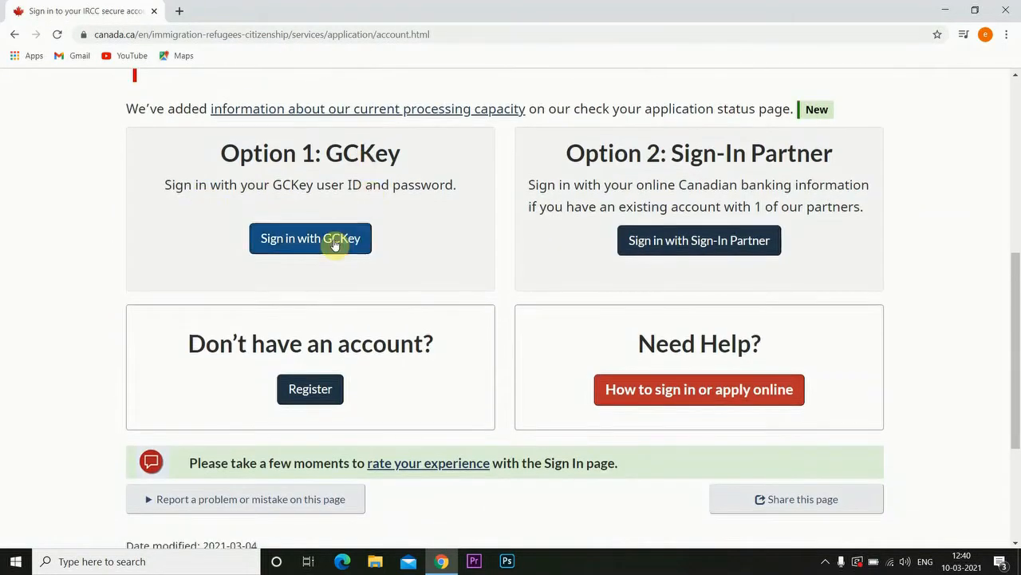
pyautogui.click(334, 245)
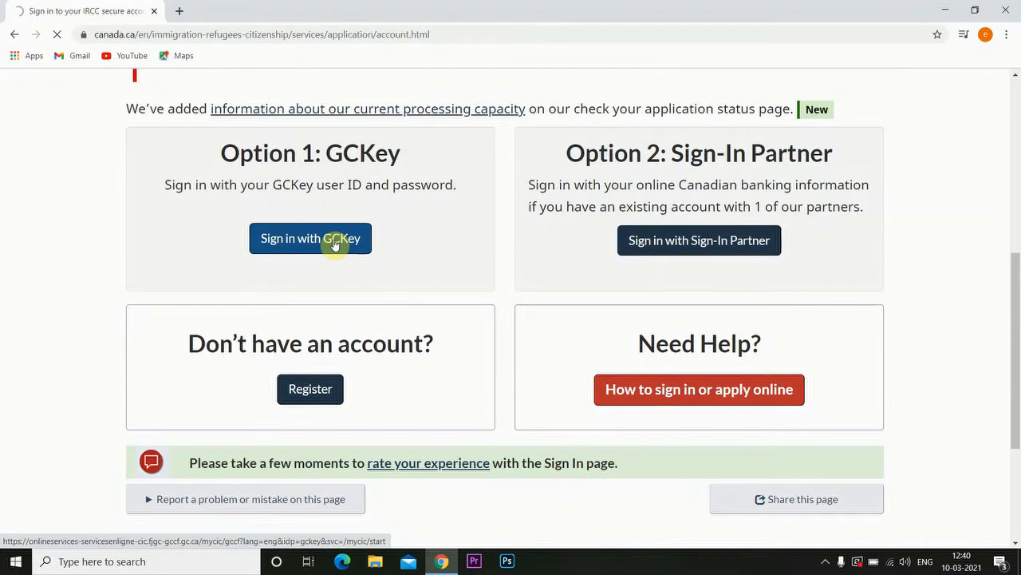
# Sign in to GCKey with the account username and password.
pyautogui.click(283, 326)
pyautogui.write('sukh')
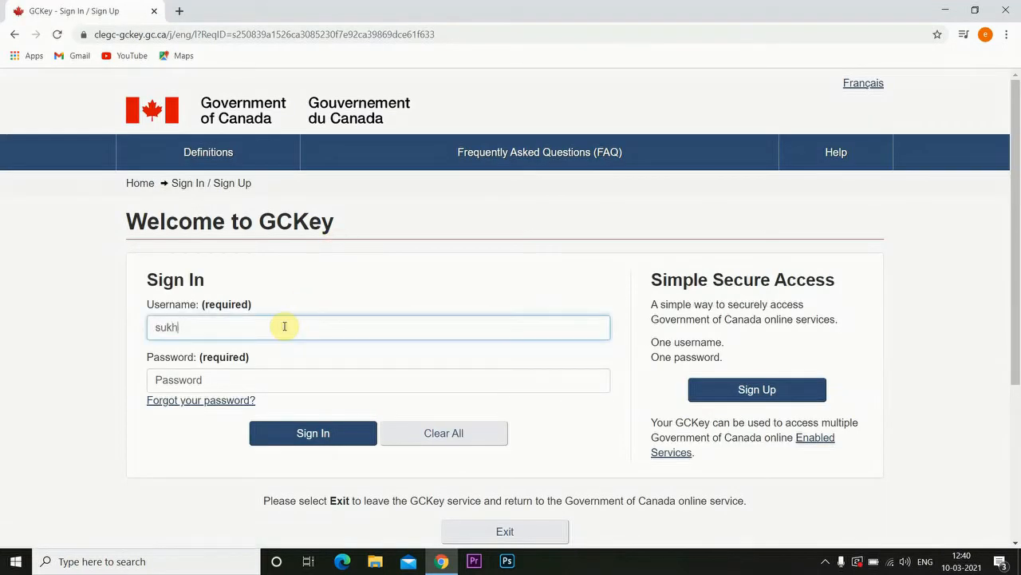
pyautogui.write('deep0000')
pyautogui.click(257, 378)
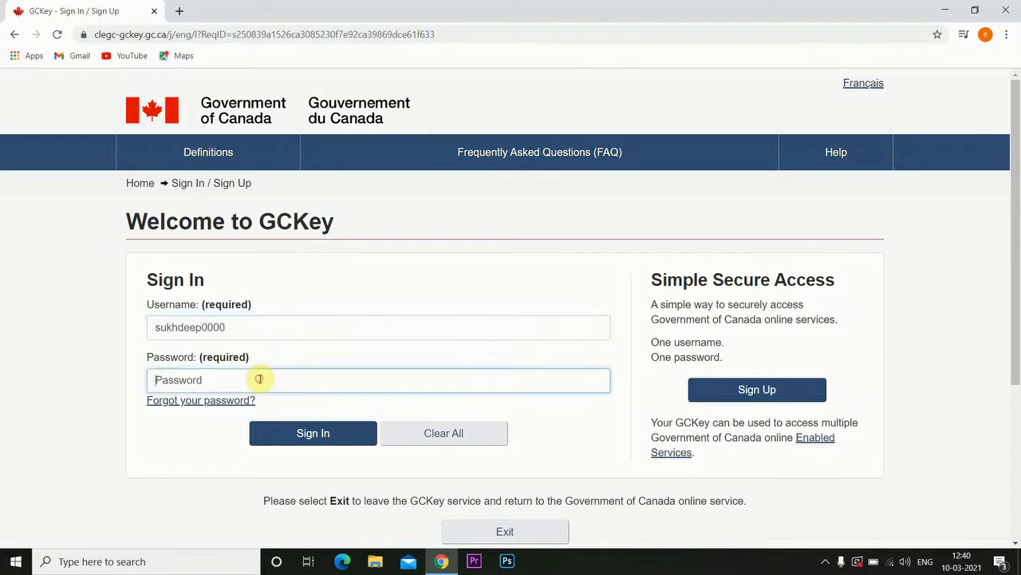
pyautogui.write('•••••••••••')
pyautogui.click(289, 440)
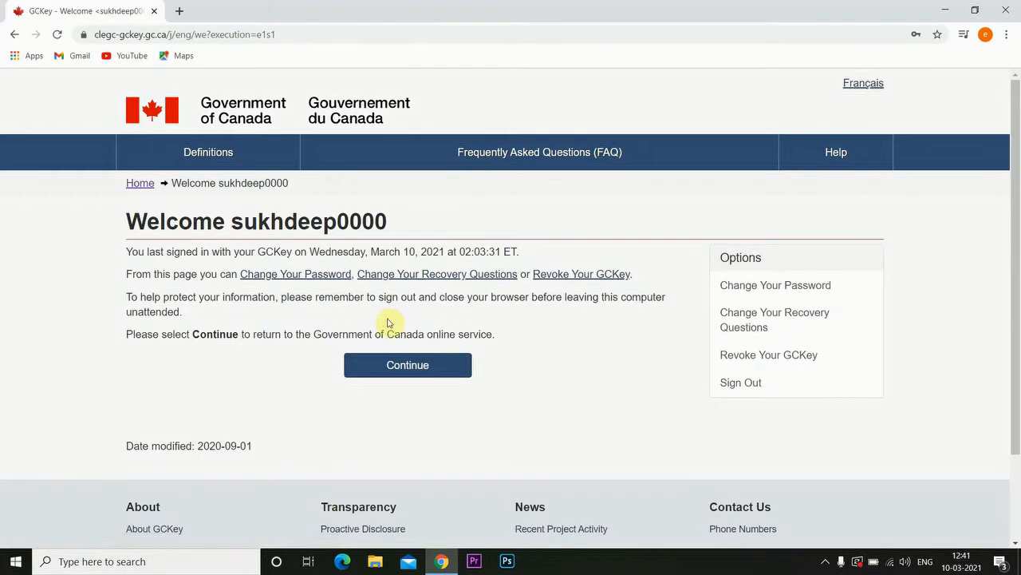
# Continue back to the Government of Canada service and accept the terms and conditions.
pyautogui.click(391, 372)
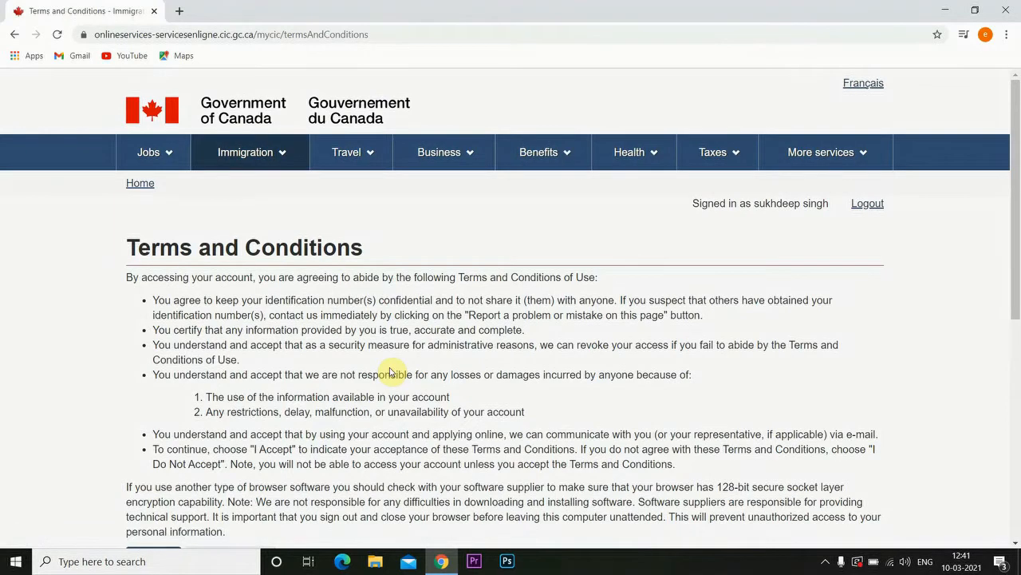
pyautogui.scroll(-1, 391, 371)
pyautogui.scroll(-3, 391, 369)
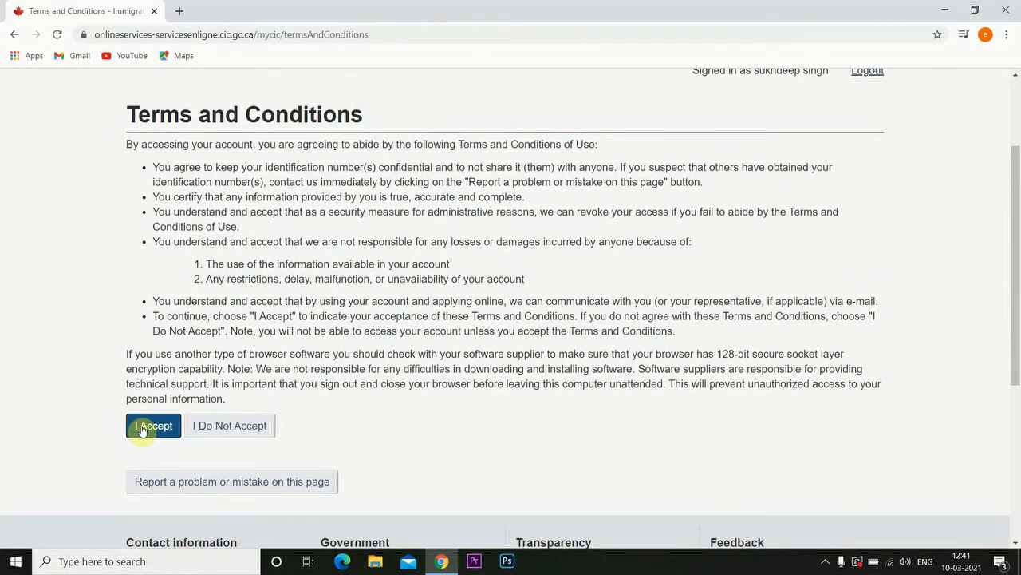
pyautogui.click(142, 428)
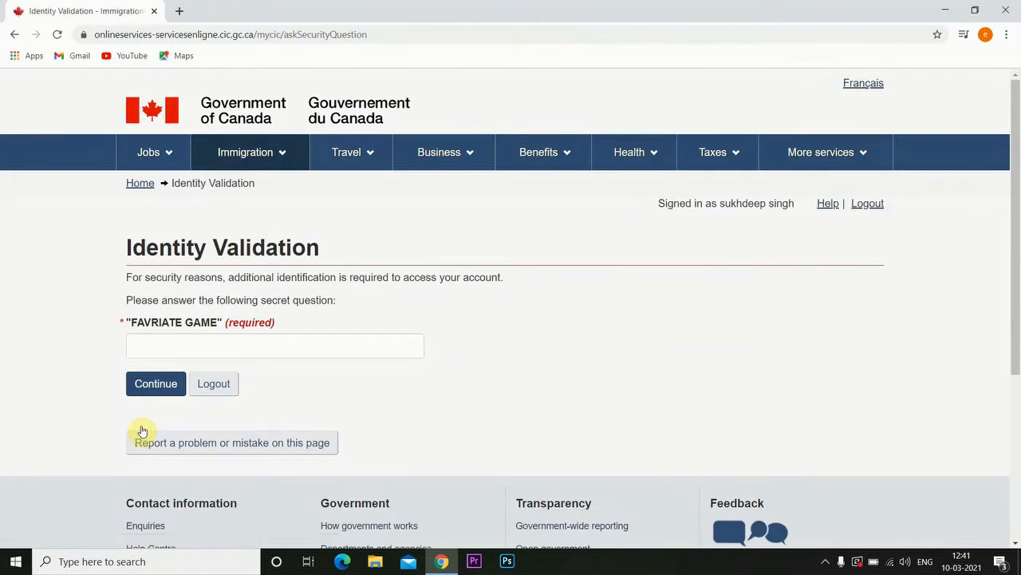
# Answer the secret security question to validate identity.
pyautogui.click(163, 347)
pyautogui.write('c')
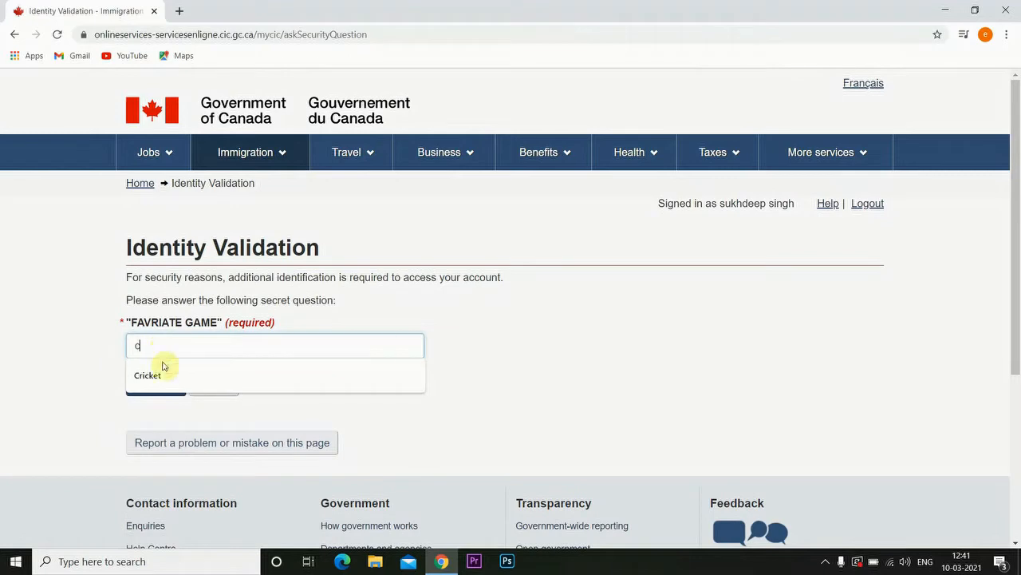
pyautogui.click(159, 379)
pyautogui.click(164, 383)
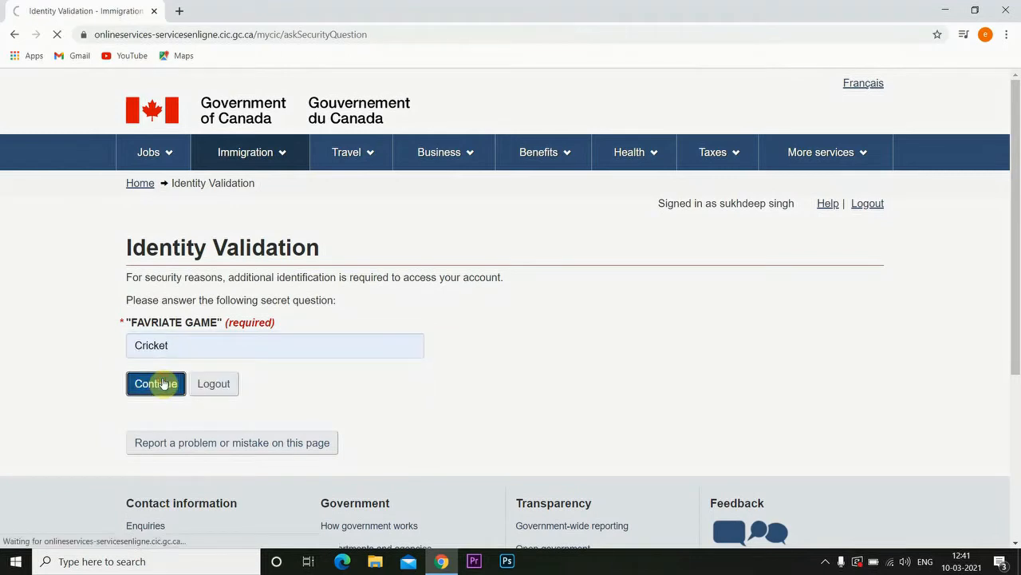
pyautogui.scroll(-3, 163, 384)
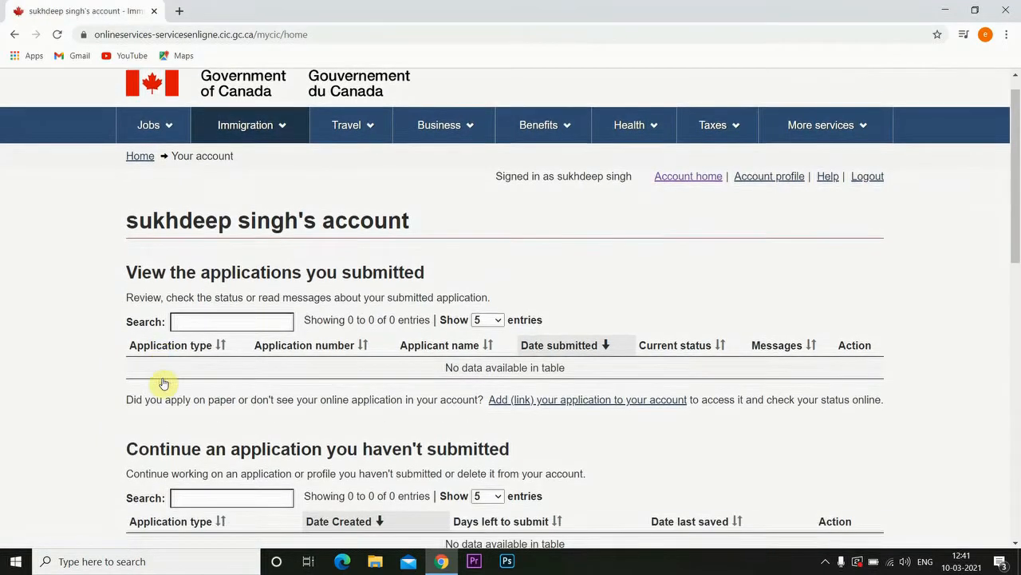
# Choose 'Apply to come to Canada', then the visitor visa, study and/or work permit eligibility check.
pyautogui.scroll(-2, 163, 384)
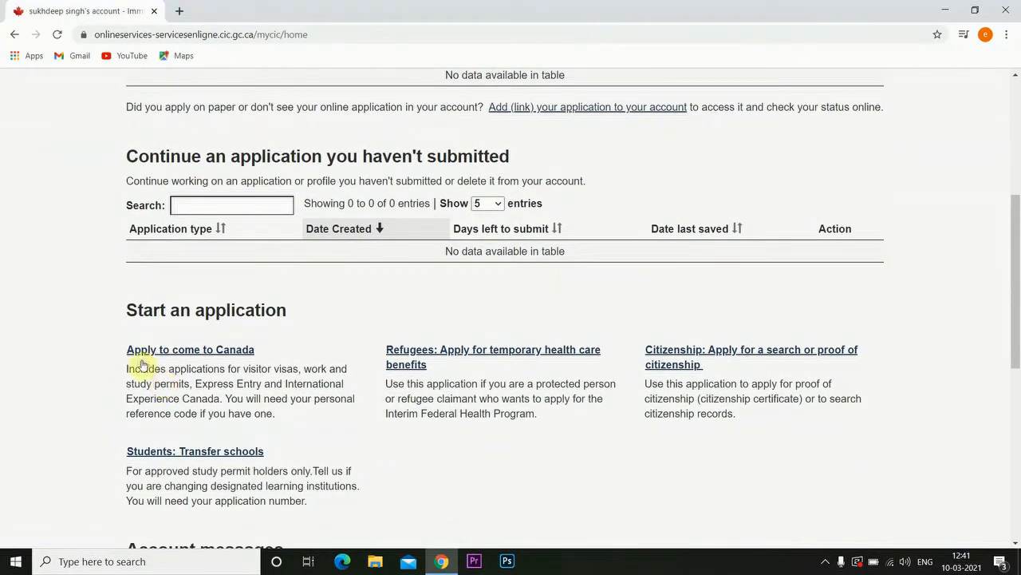
pyautogui.click(182, 354)
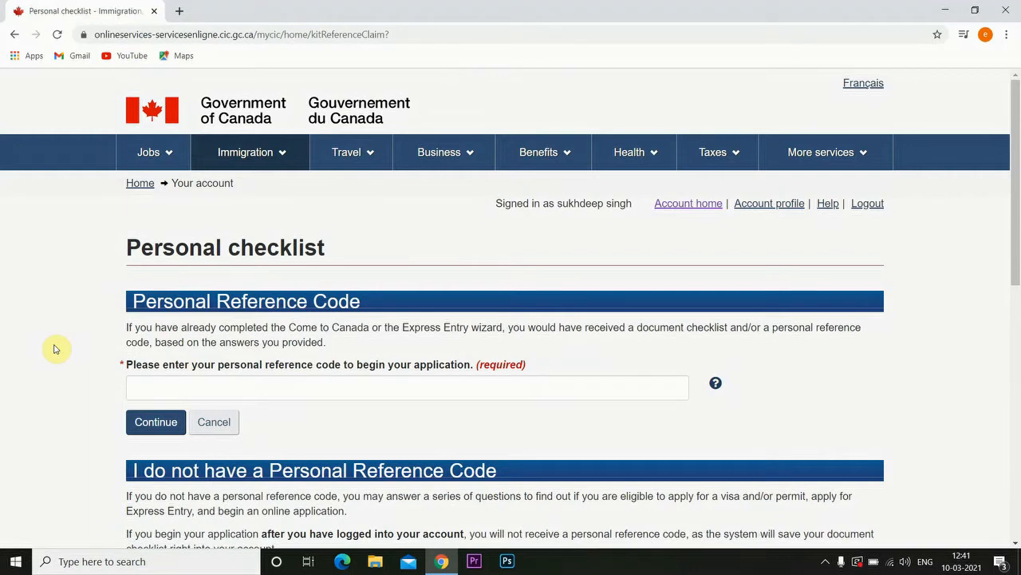
pyautogui.scroll(-3, 55, 348)
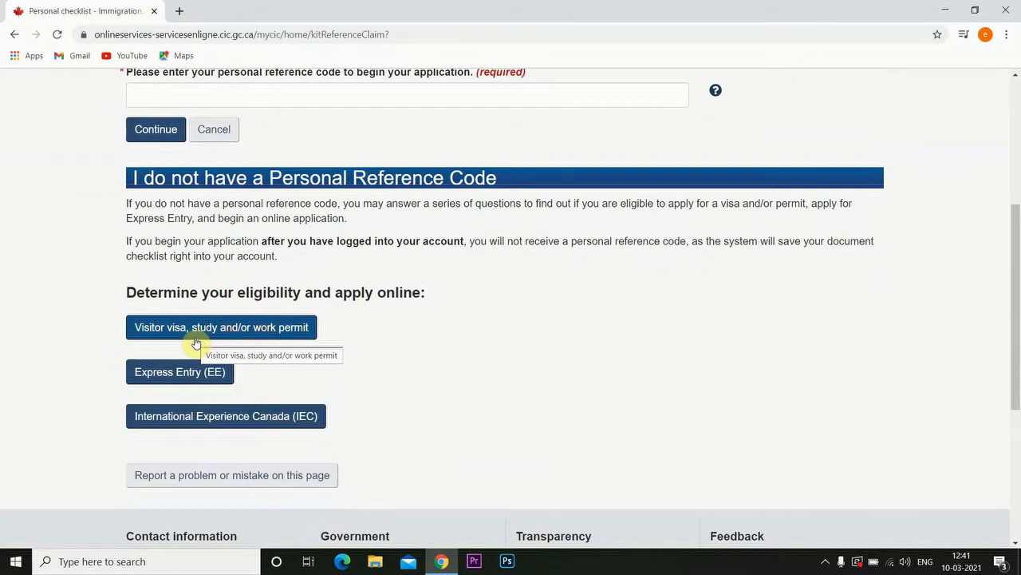
pyautogui.click(242, 332)
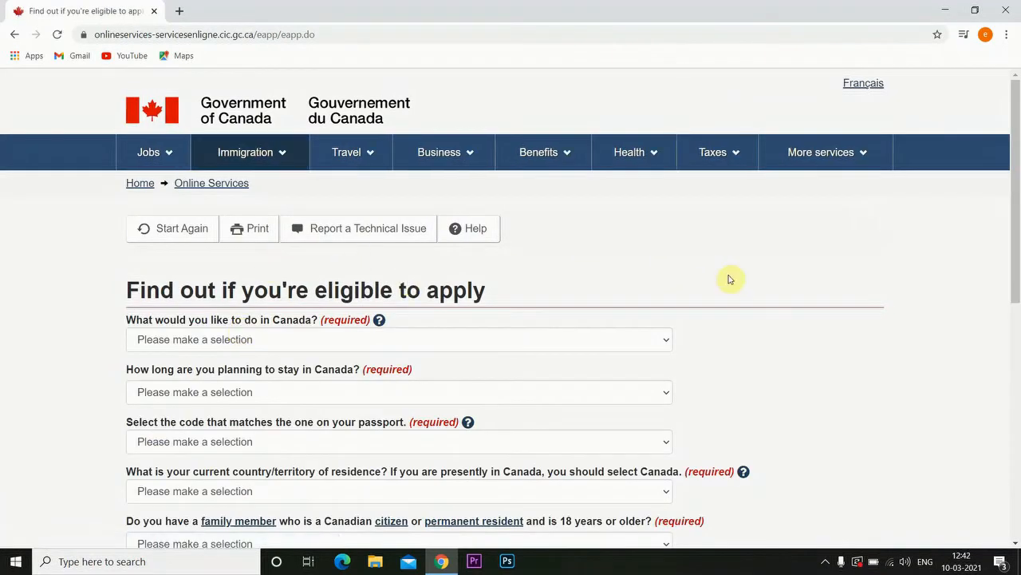
# Answer Study for the purpose and 'Temporarily - more than 6 months' for length of stay.
pyautogui.scroll(-2, 834, 277)
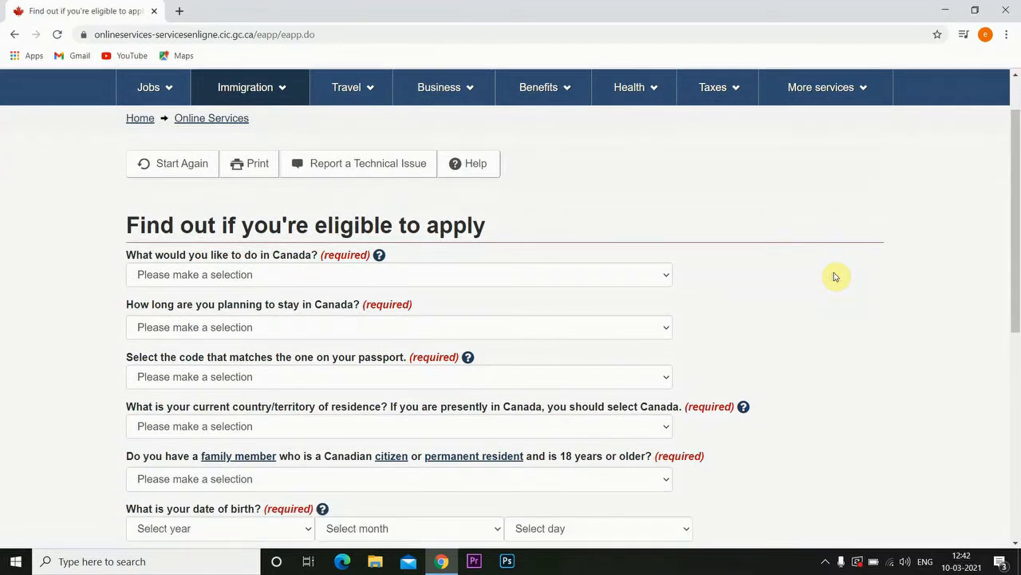
pyautogui.scroll(-2, 835, 277)
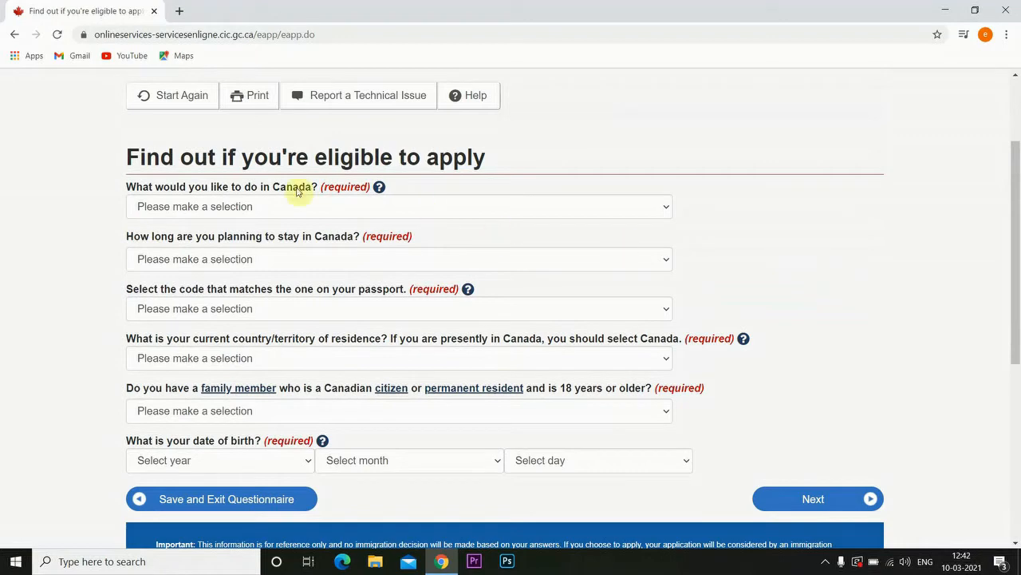
pyautogui.click(250, 214)
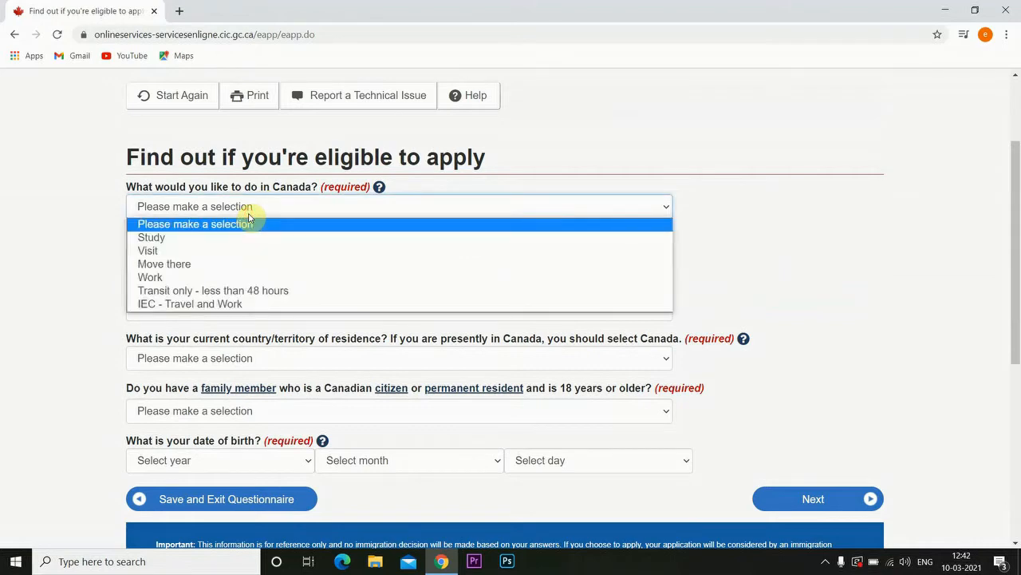
pyautogui.click(194, 244)
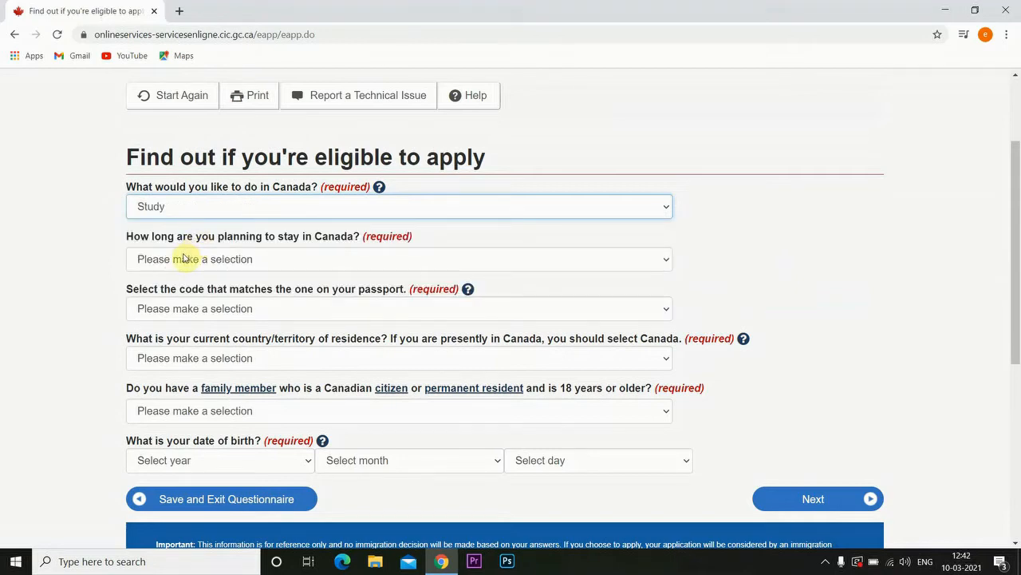
pyautogui.click(182, 257)
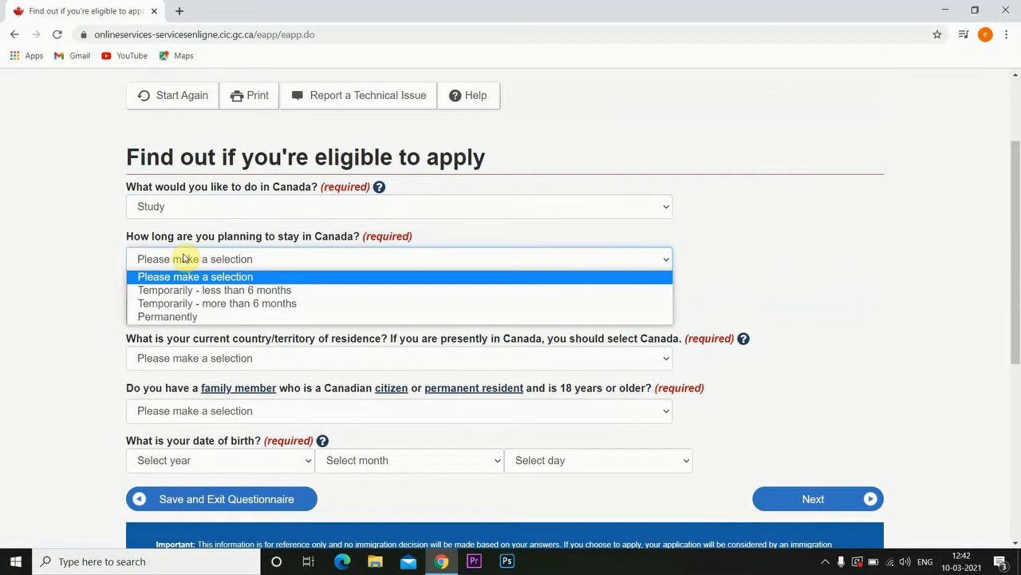
pyautogui.click(176, 305)
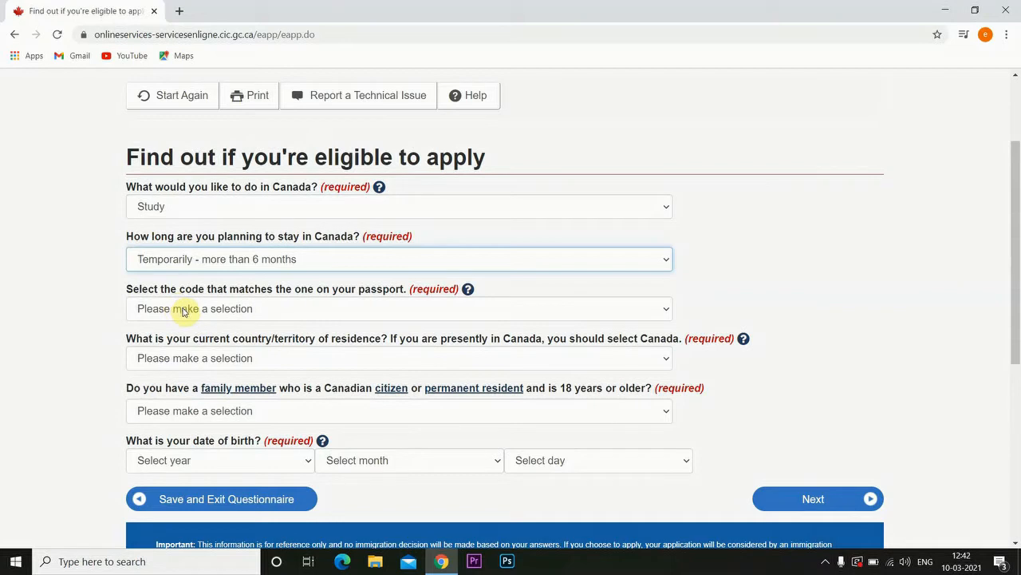
# Set the passport country code to IND (India).
pyautogui.click(182, 310)
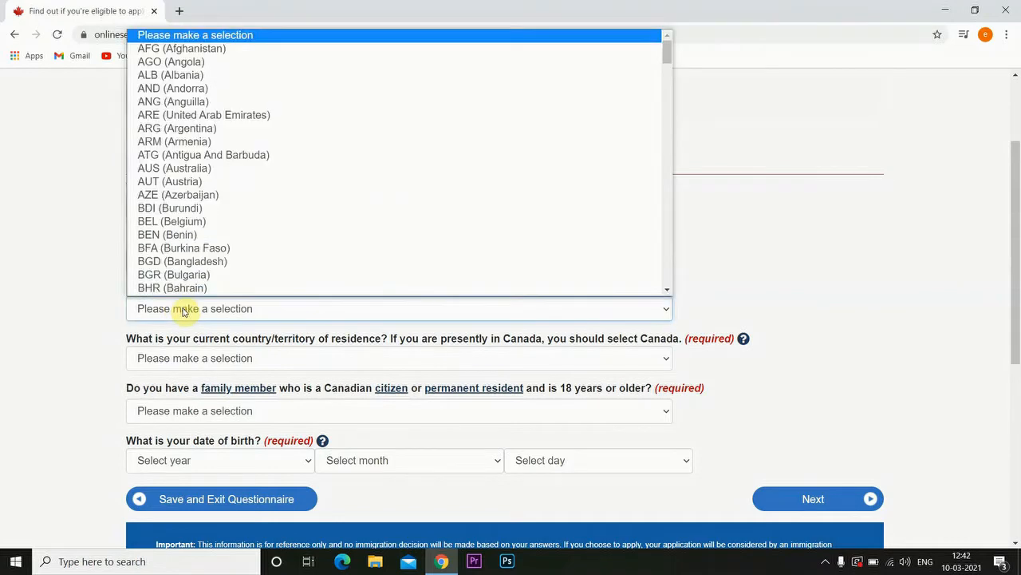
pyautogui.write('in')
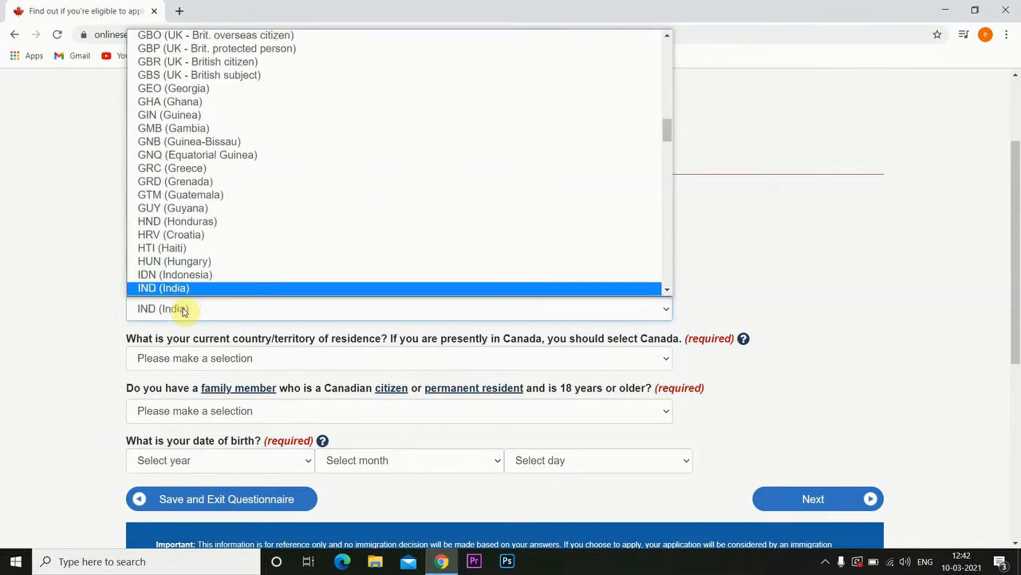
pyautogui.click(183, 310)
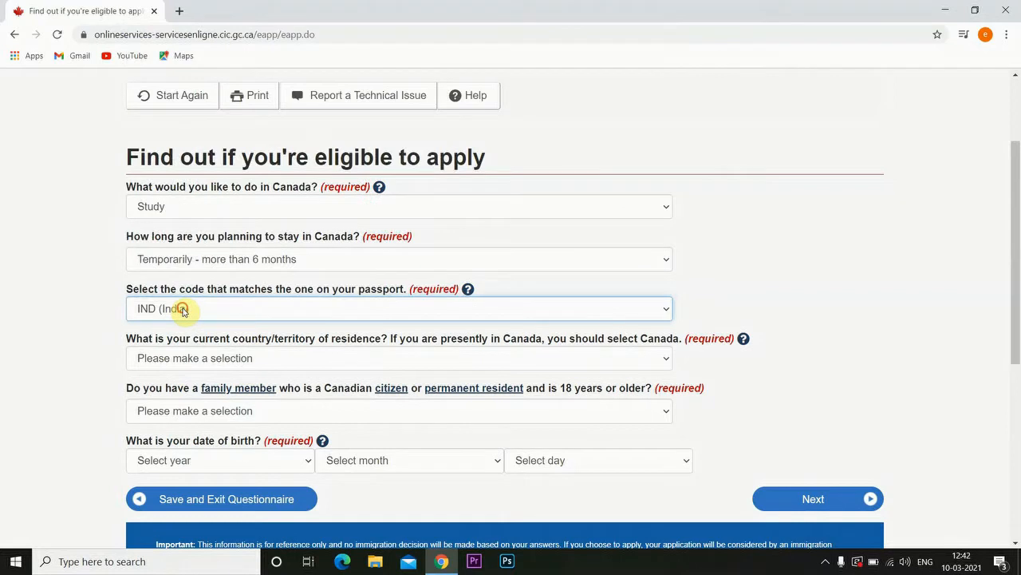
pyautogui.press('Down')
pyautogui.press('Up')
# Set country of residence to India and answer No to having a Canadian family member.
pyautogui.click(193, 368)
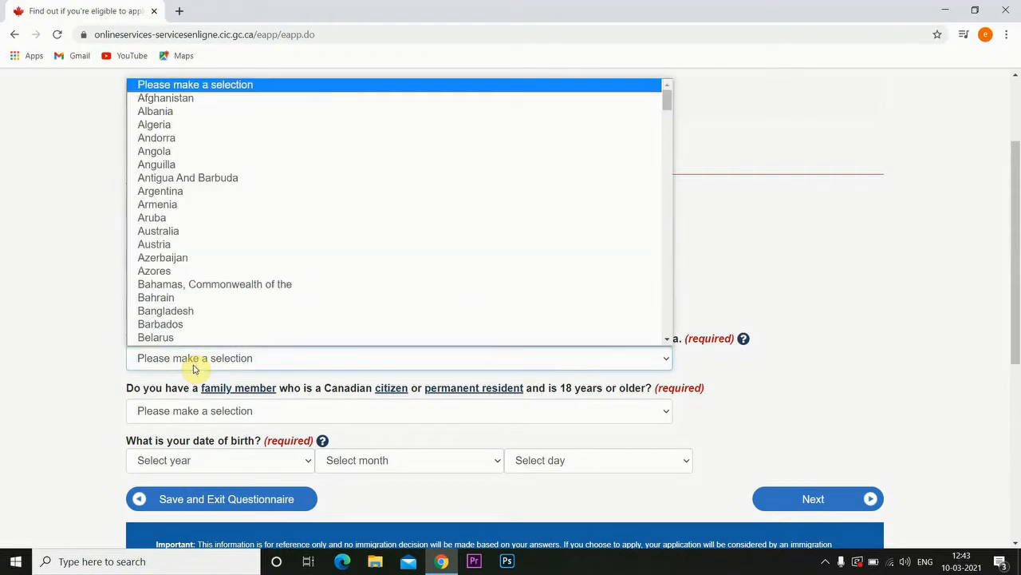
pyautogui.write('india')
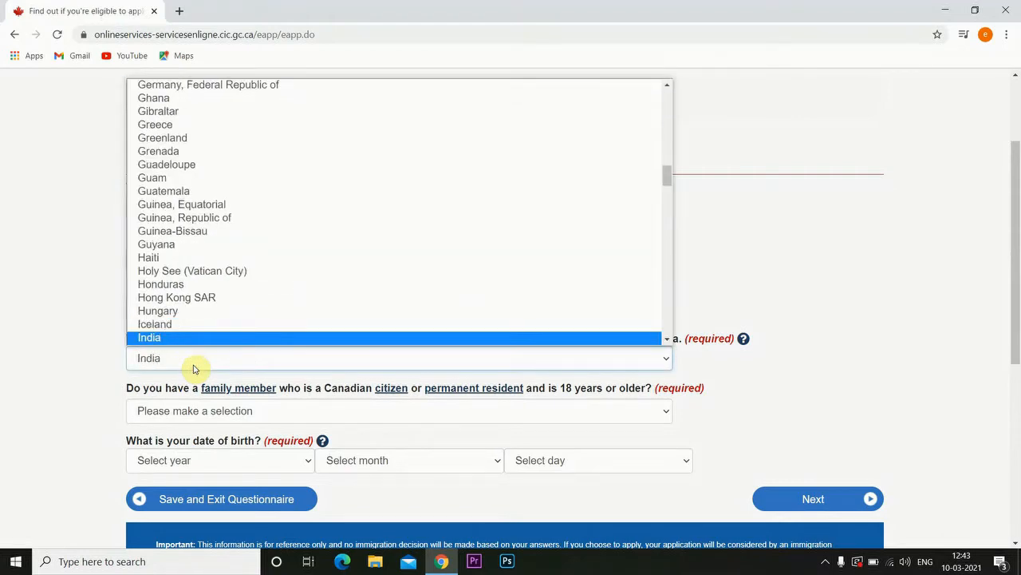
pyautogui.press('Down')
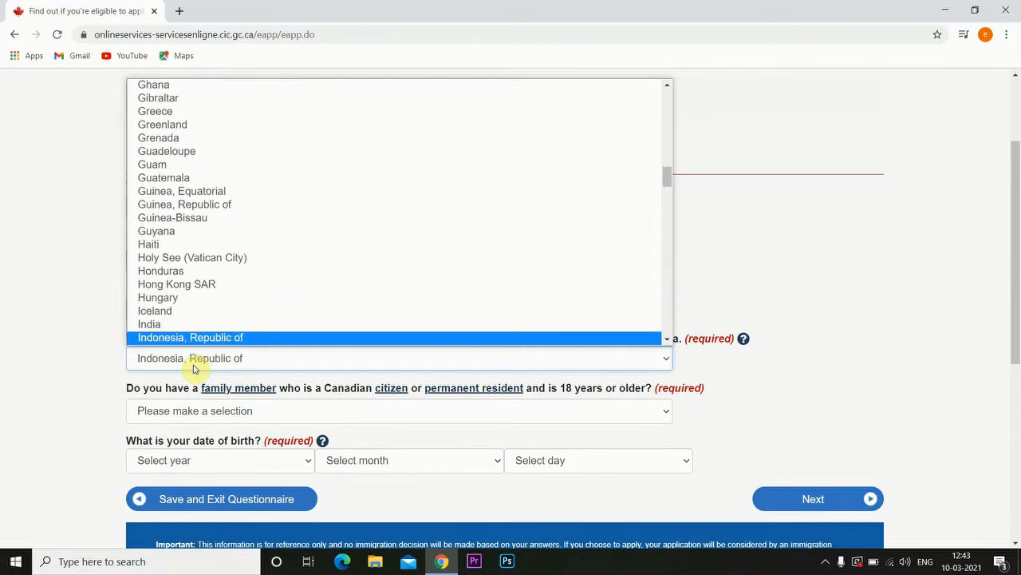
pyautogui.click(192, 325)
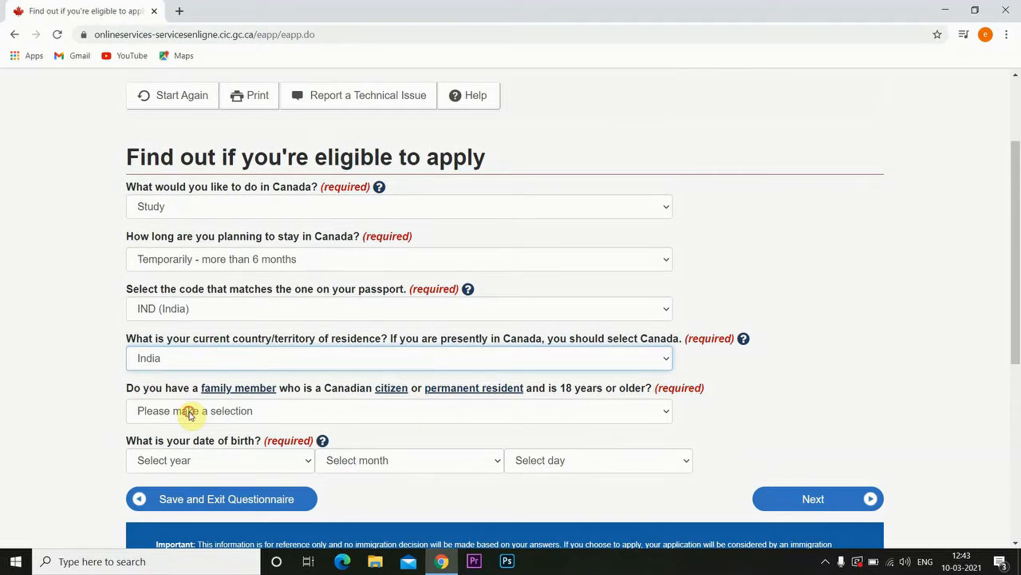
pyautogui.click(189, 412)
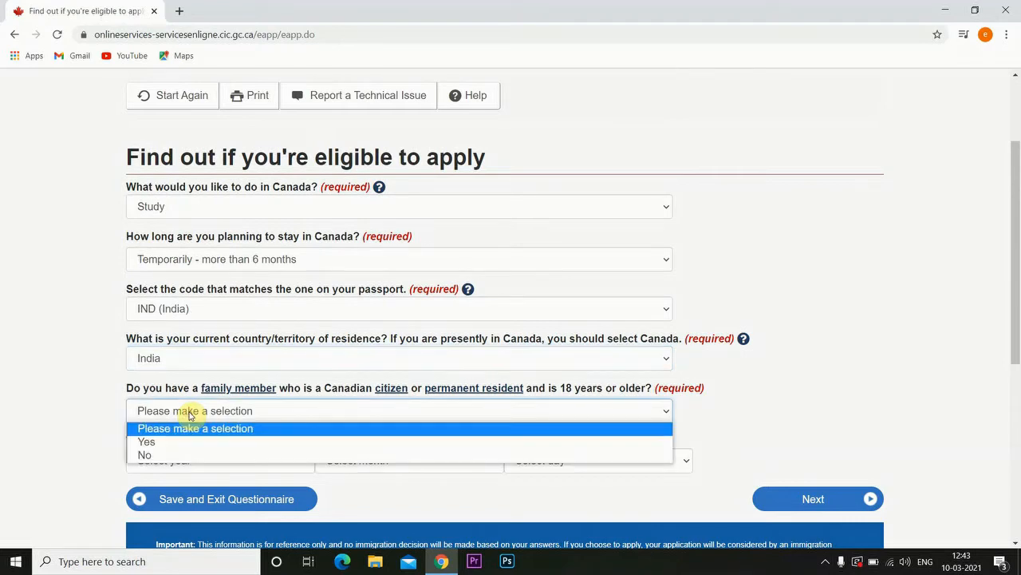
pyautogui.click(177, 456)
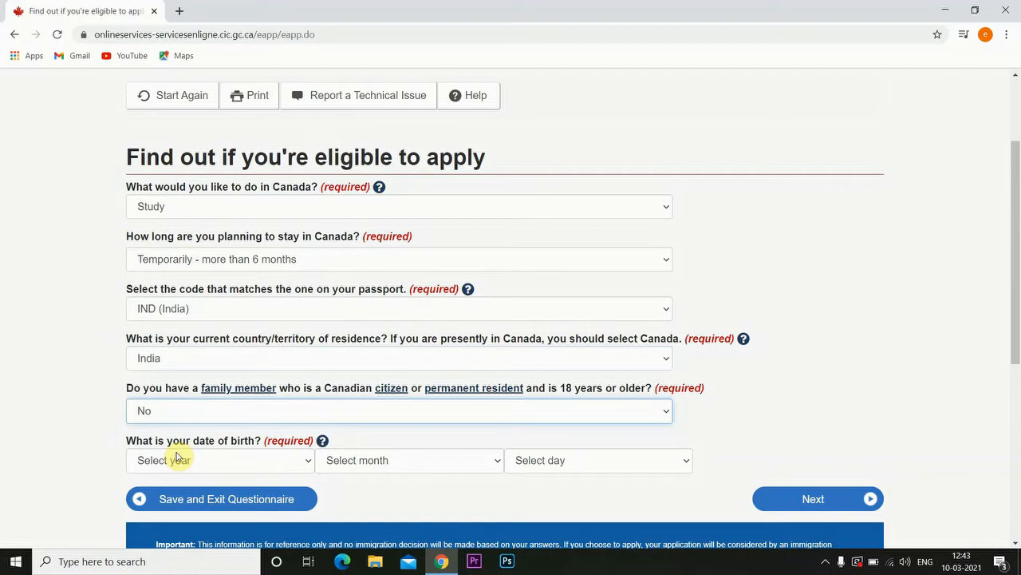
pyautogui.click(244, 469)
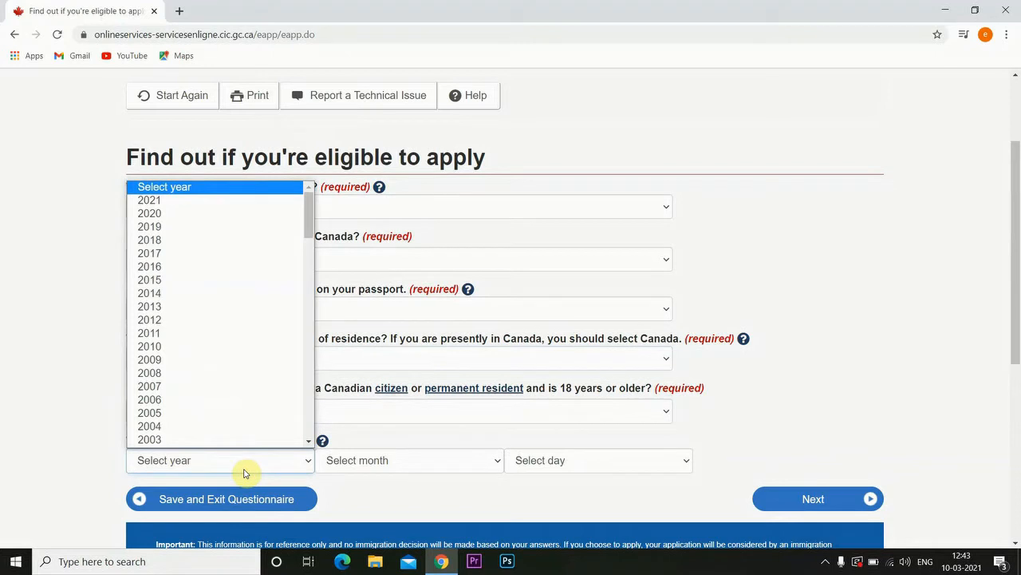
pyautogui.write('1999')
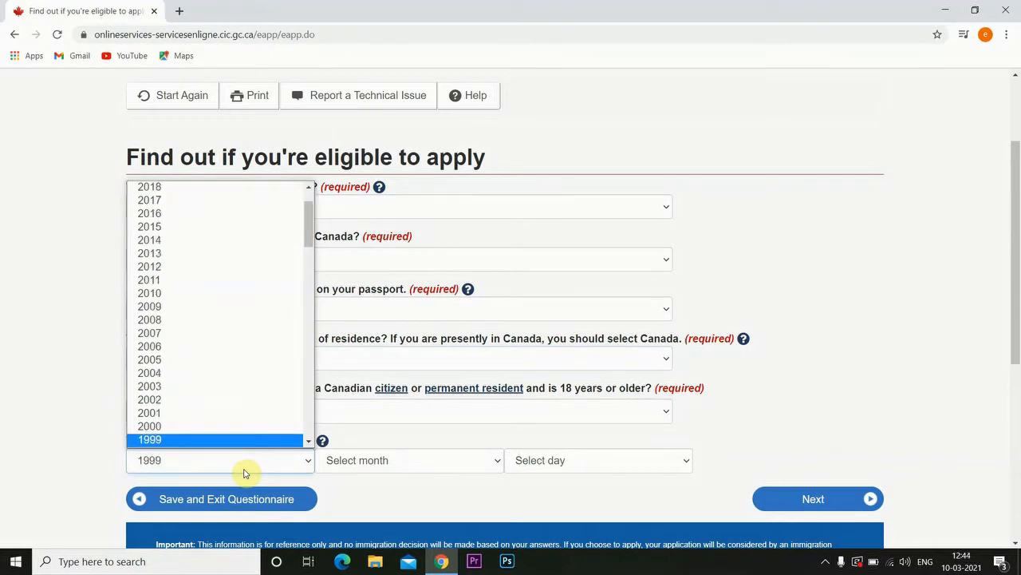
pyautogui.click(216, 429)
pyautogui.click(391, 463)
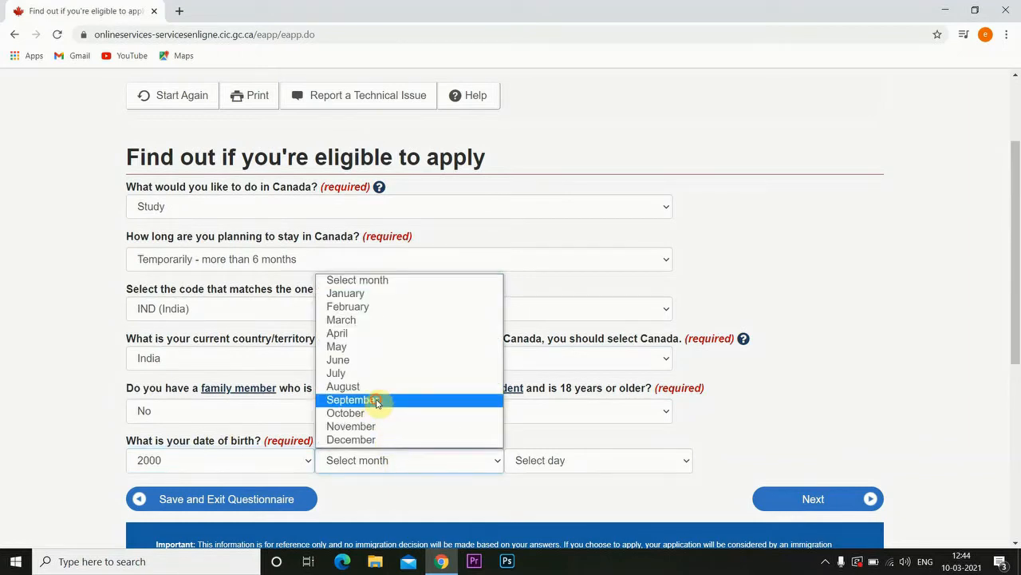
pyautogui.click(377, 402)
pyautogui.click(541, 468)
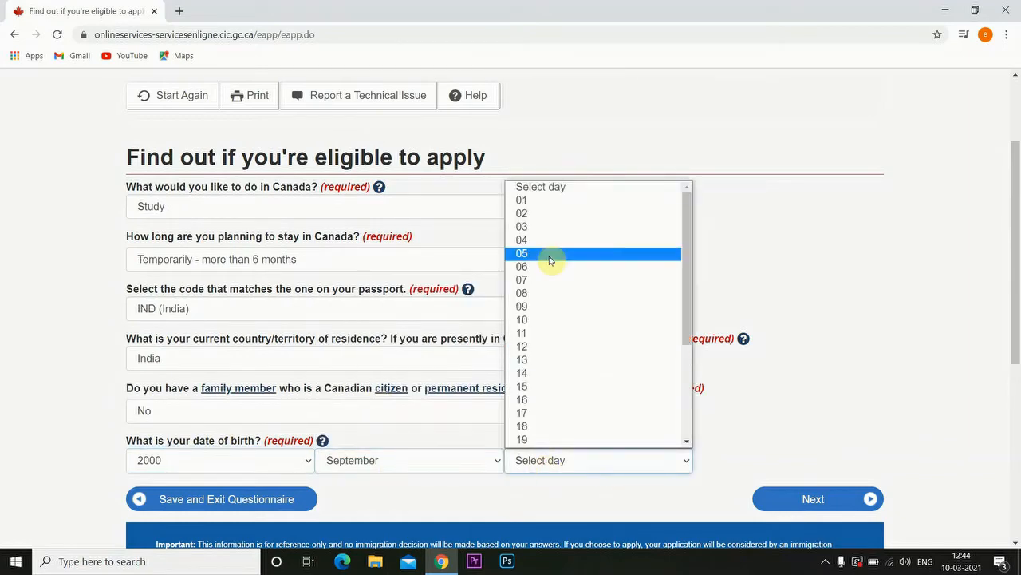
pyautogui.click(553, 235)
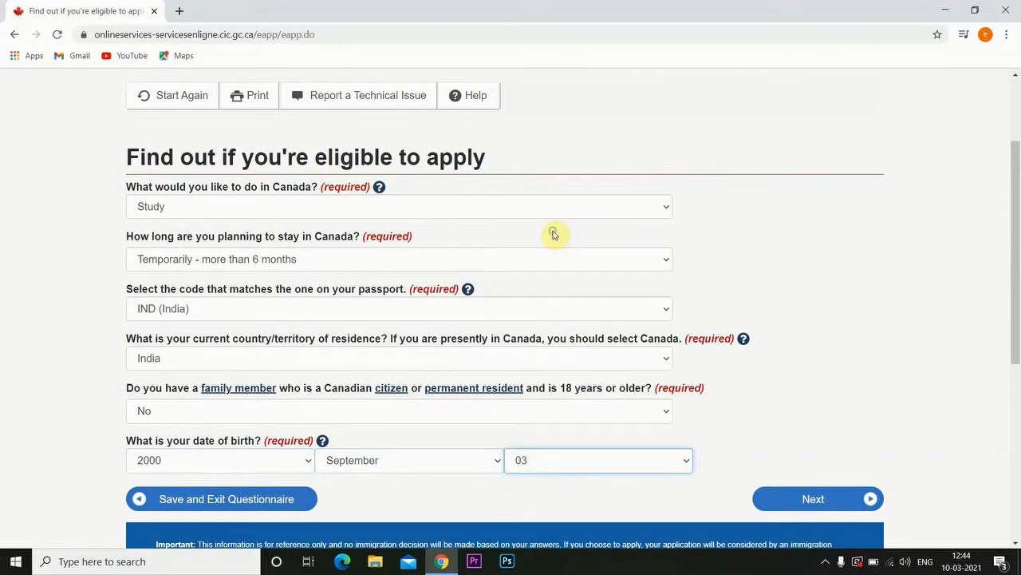
pyautogui.click(782, 498)
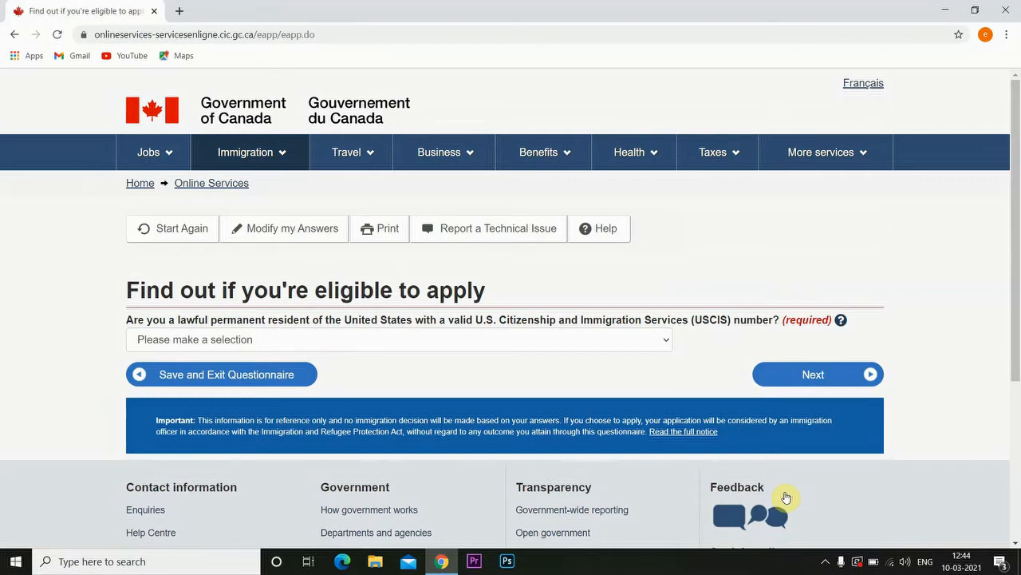
# Answer No to being a U.S. lawful permanent resident and continue.
pyautogui.click(354, 340)
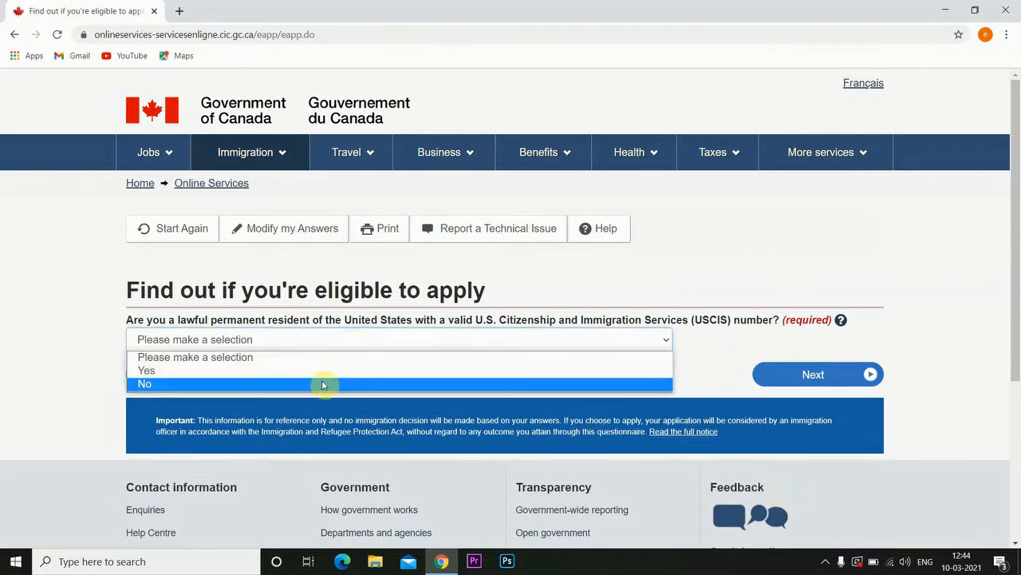
pyautogui.click(323, 386)
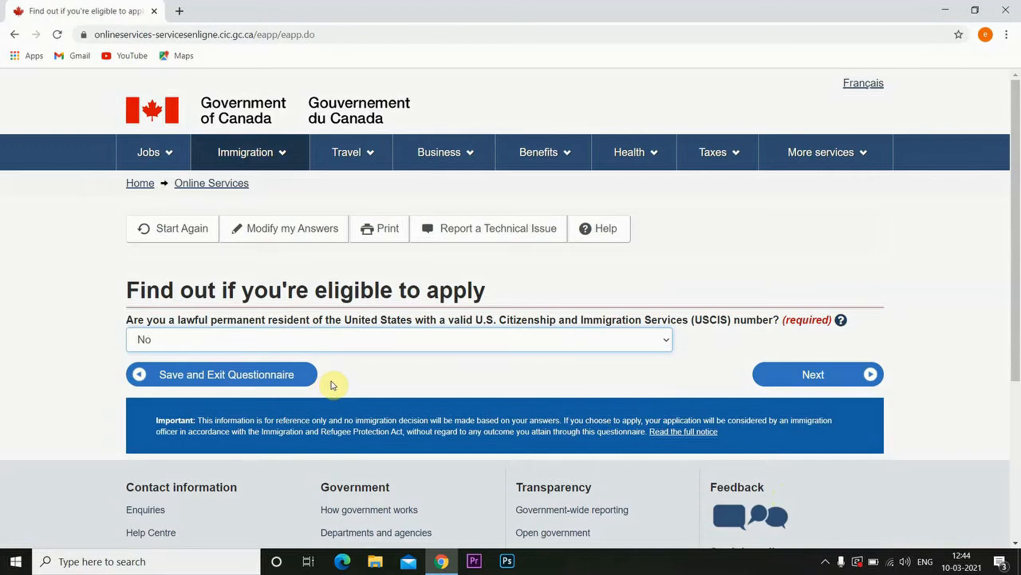
pyautogui.click(828, 383)
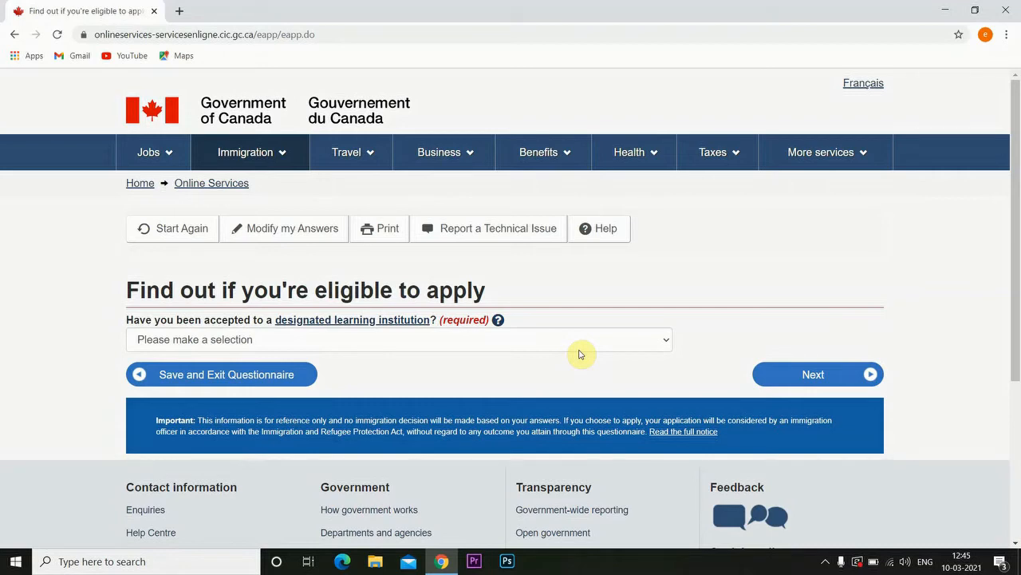
# Answer Yes to acceptance at a designated learning institution and continue.
pyautogui.click(451, 339)
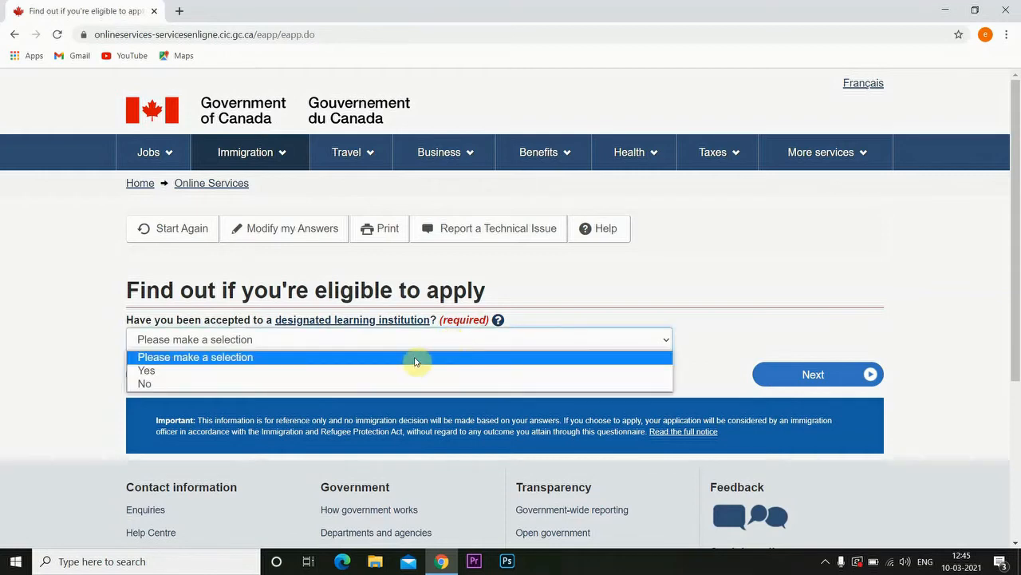
pyautogui.click(412, 373)
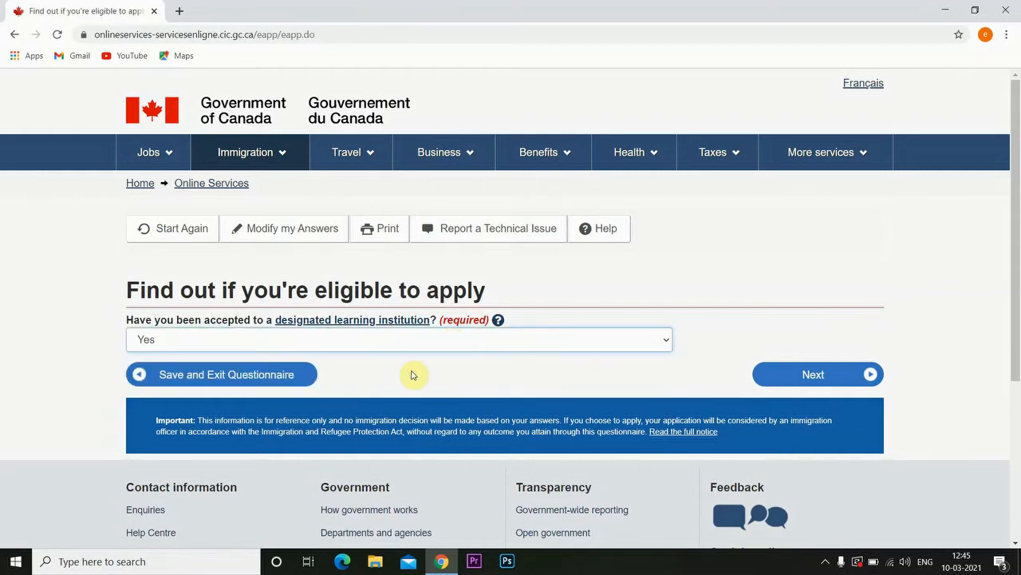
pyautogui.click(793, 384)
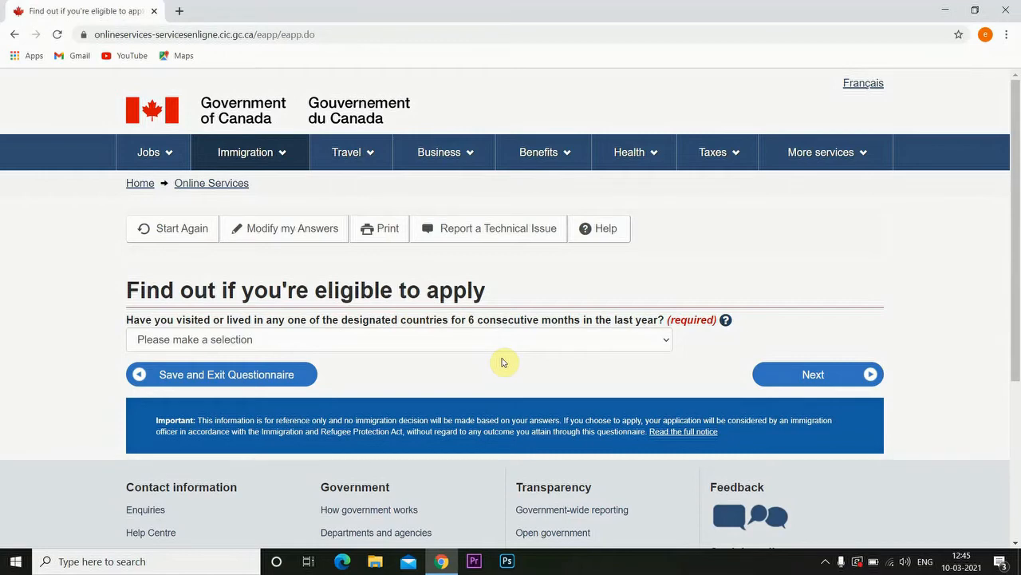
# Answer No to living in the designated countries and continue.
pyautogui.click(505, 345)
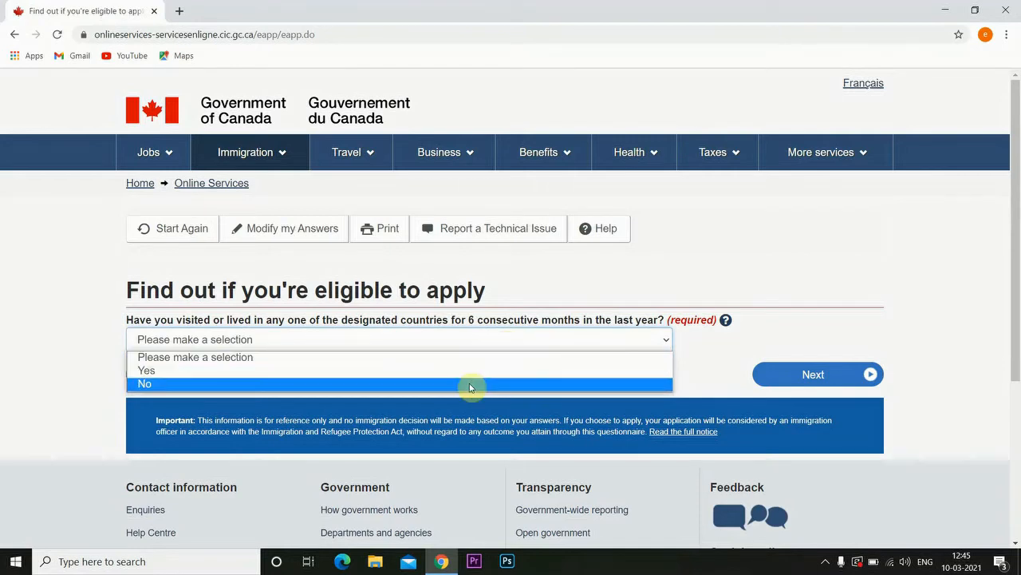
pyautogui.click(470, 386)
pyautogui.click(814, 375)
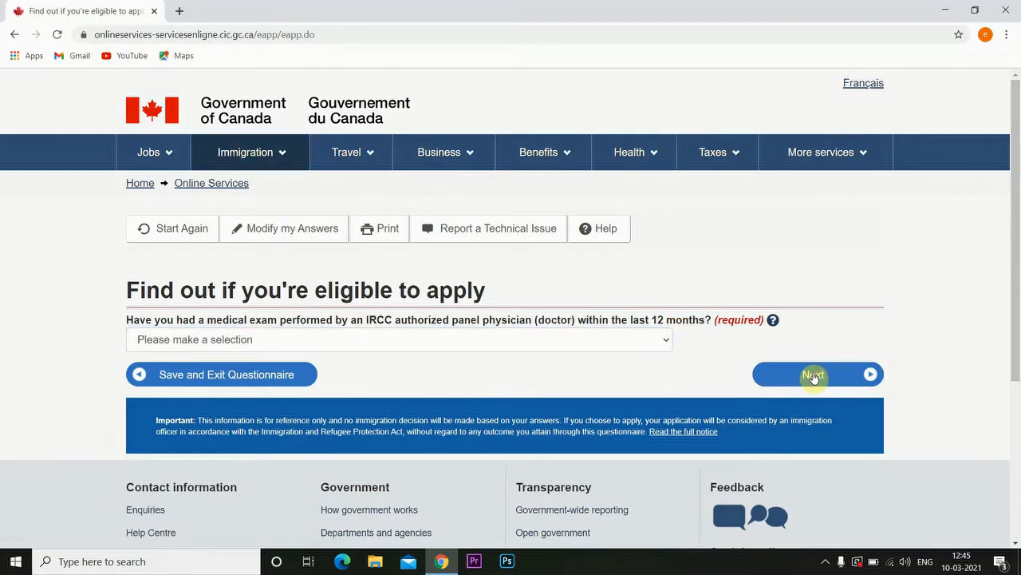
# Answer Yes to a medical exam by a panel physician in the last 12 months.
pyautogui.click(585, 341)
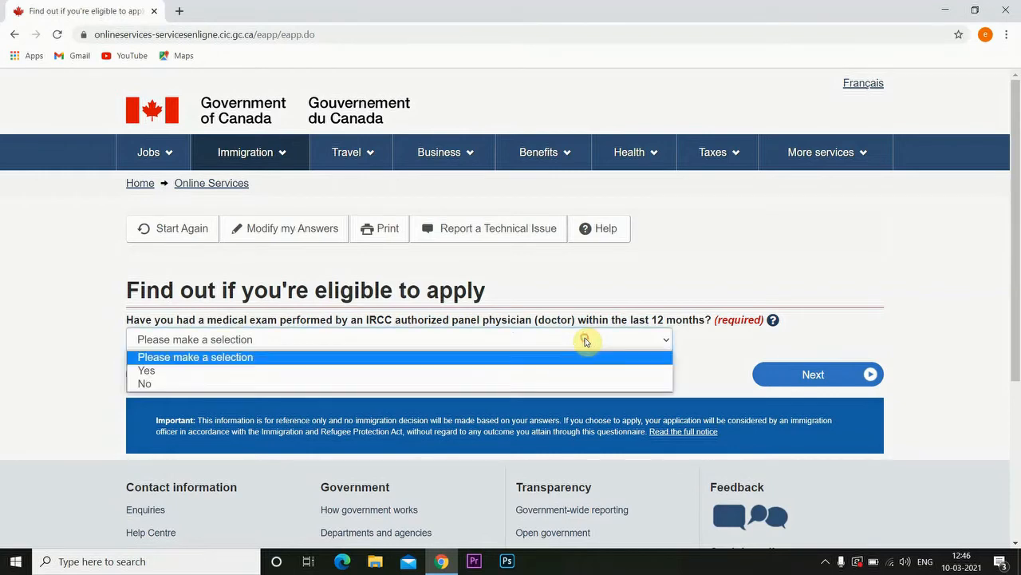
pyautogui.click(435, 371)
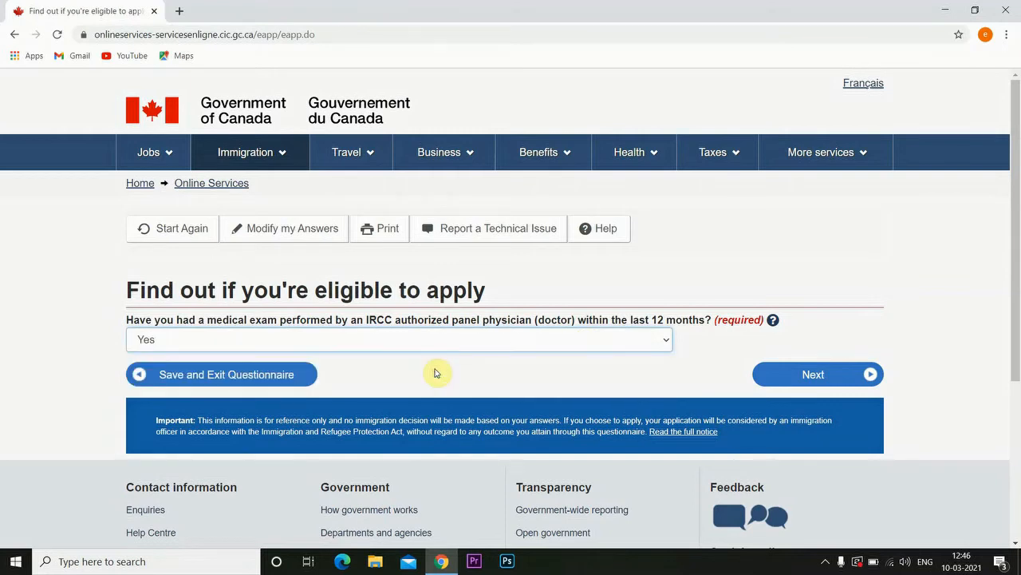
pyautogui.click(793, 379)
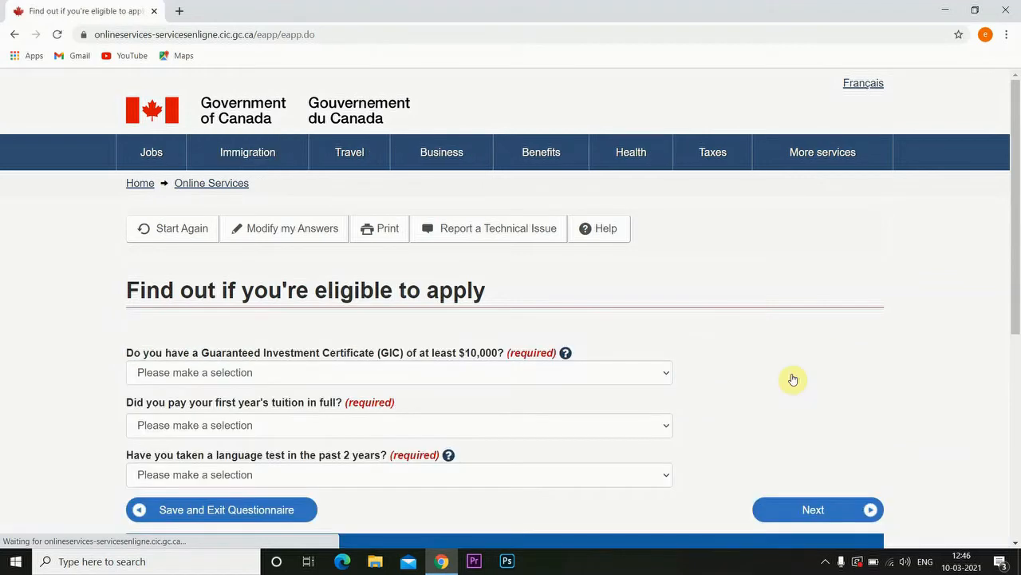
# Answer Yes for GIC and first-year tuition, choose 'Yes - IELTS' for language test, and continue.
pyautogui.scroll(-1, 793, 379)
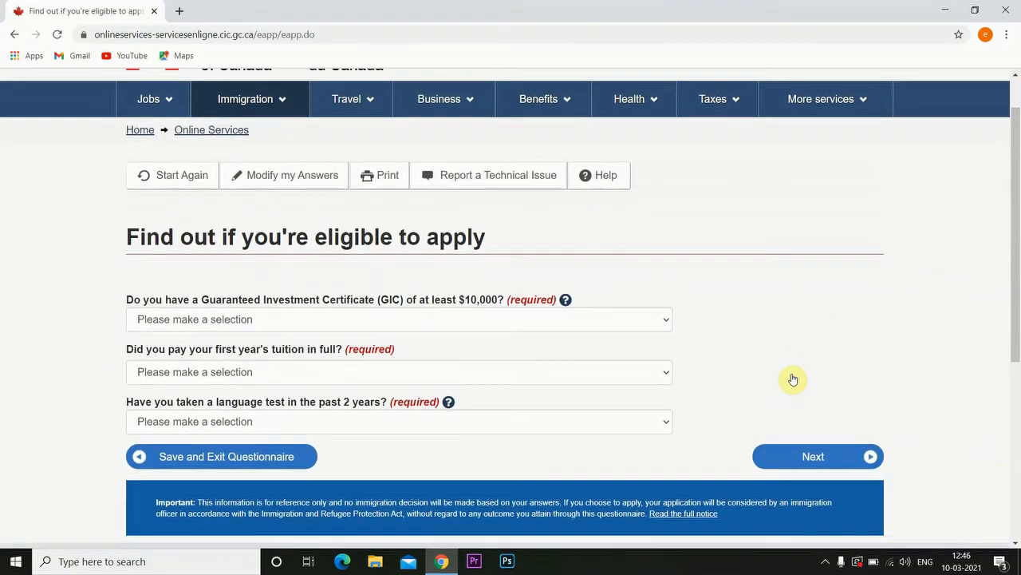
pyautogui.click(293, 334)
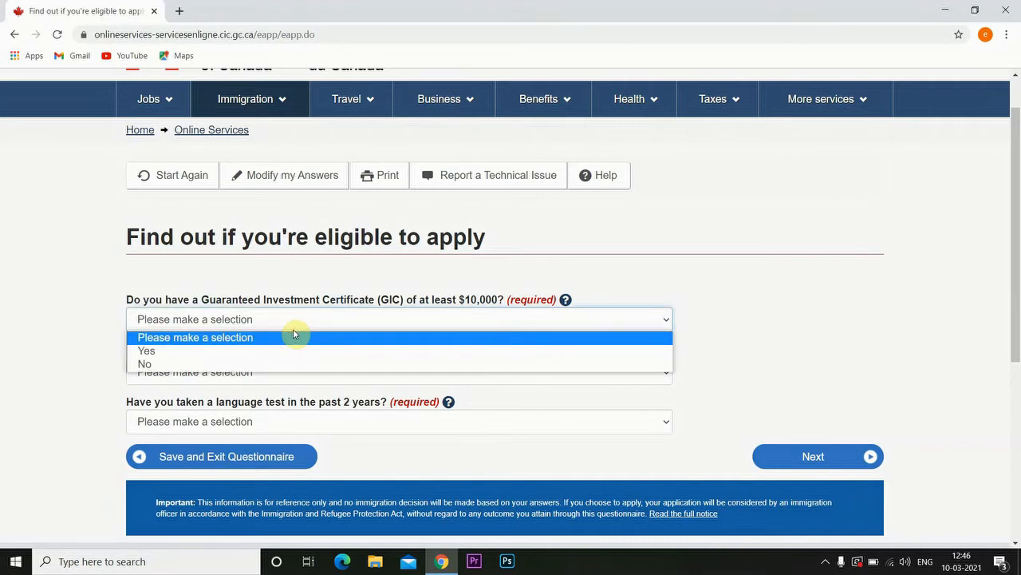
pyautogui.click(252, 352)
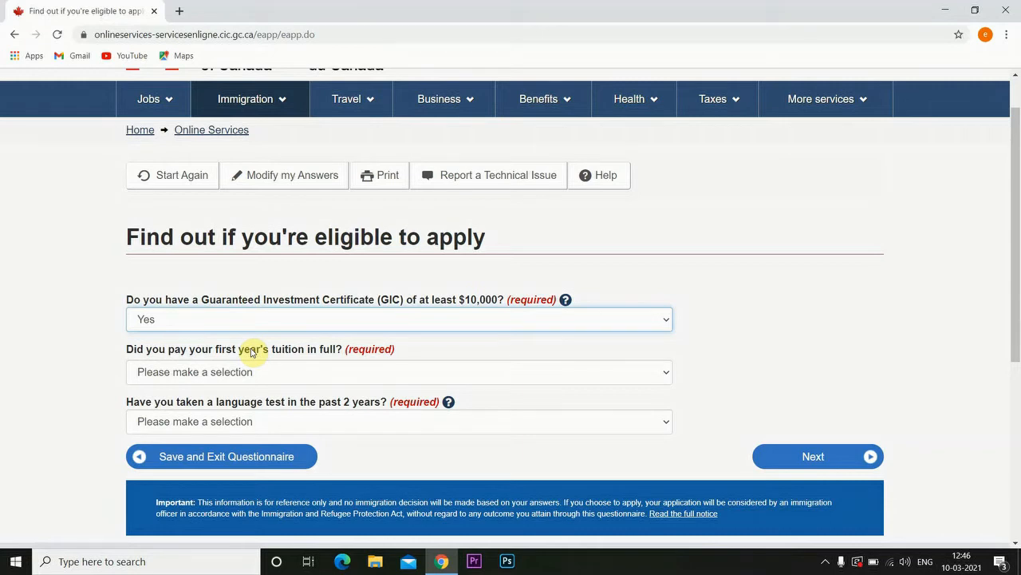
pyautogui.click(214, 372)
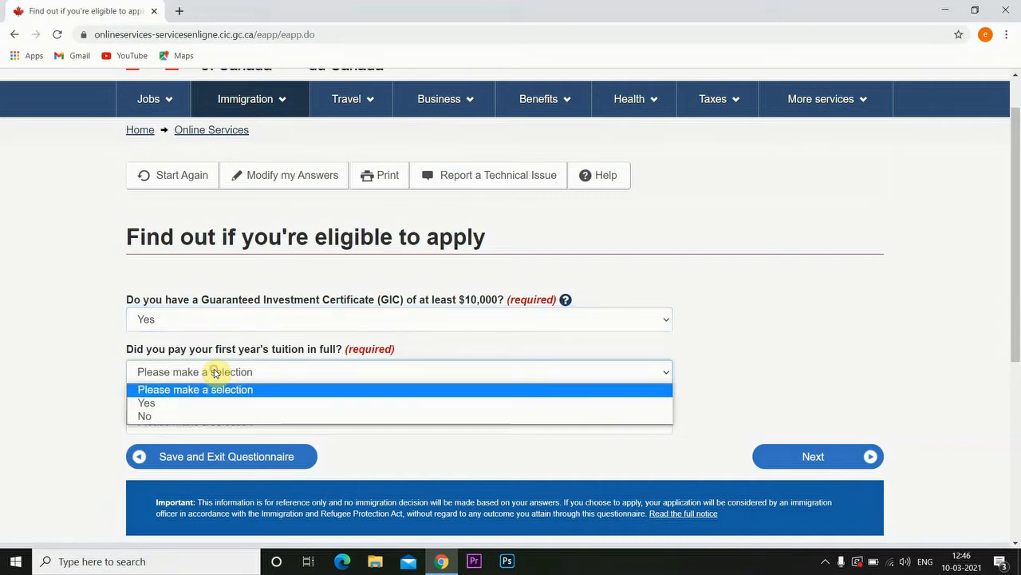
pyautogui.click(192, 403)
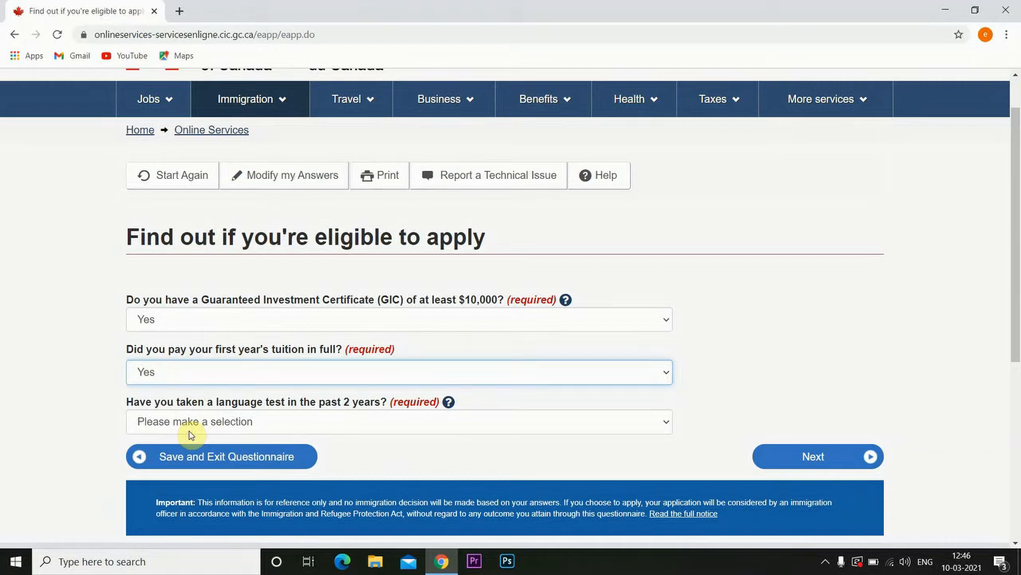
pyautogui.click(192, 421)
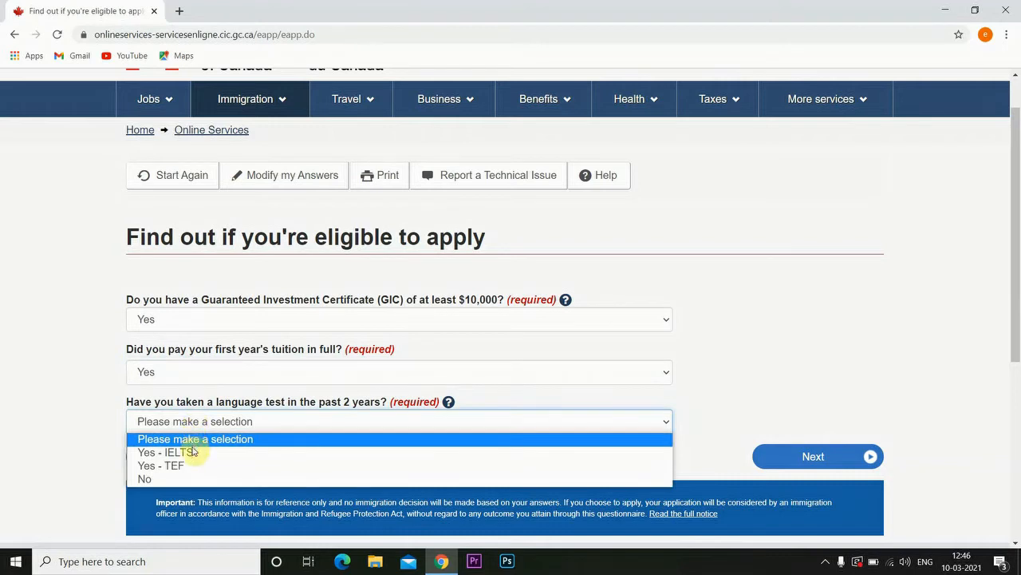
pyautogui.click(192, 453)
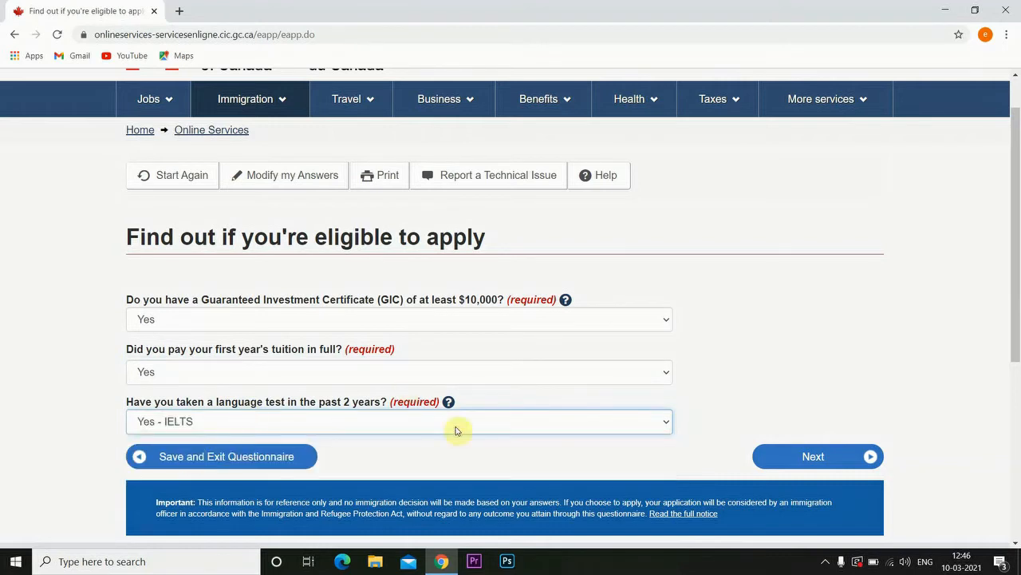
pyautogui.click(828, 460)
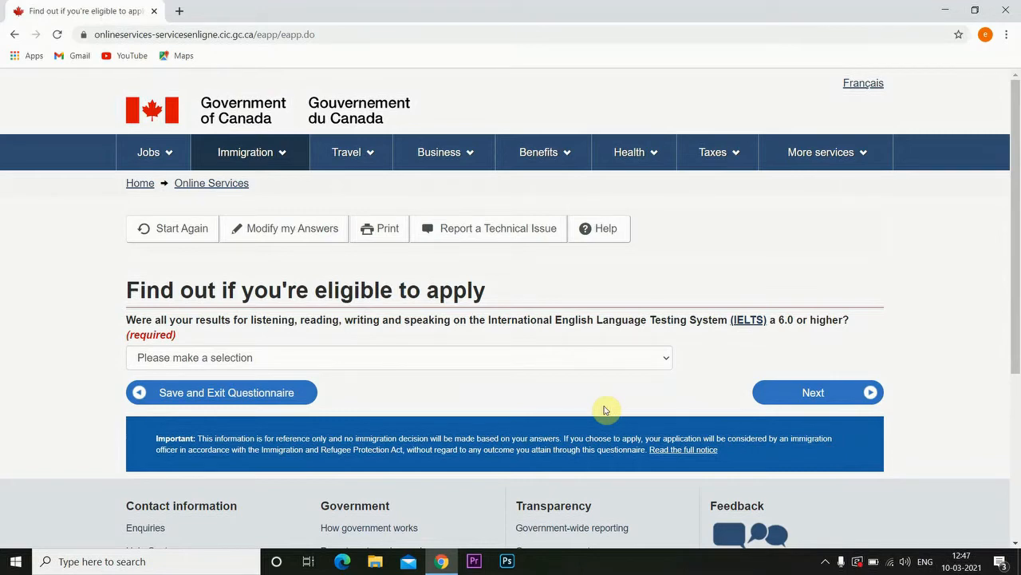
# Answer Yes to all IELTS results being 6.0 or higher and continue.
pyautogui.click(438, 366)
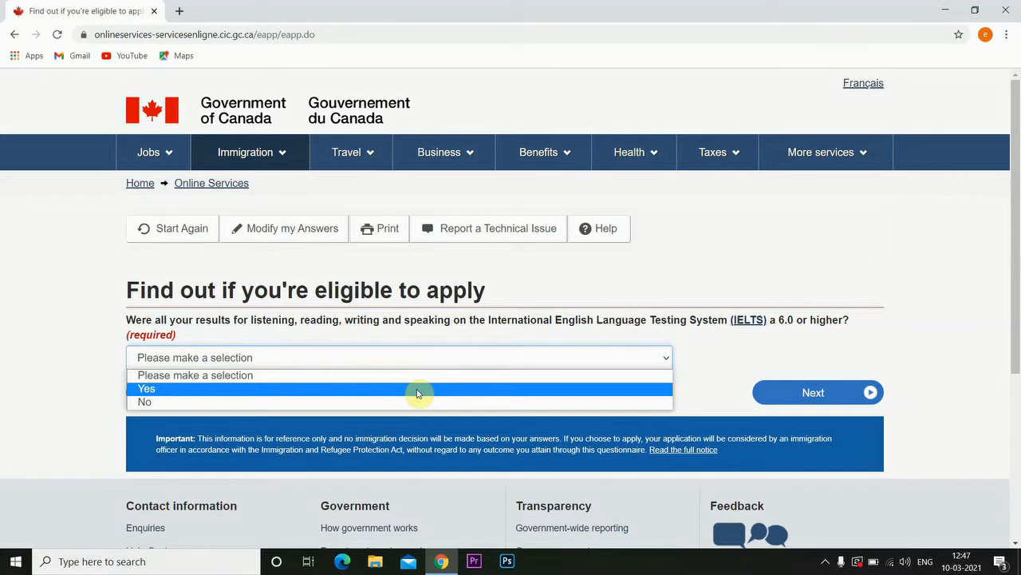
pyautogui.click(417, 390)
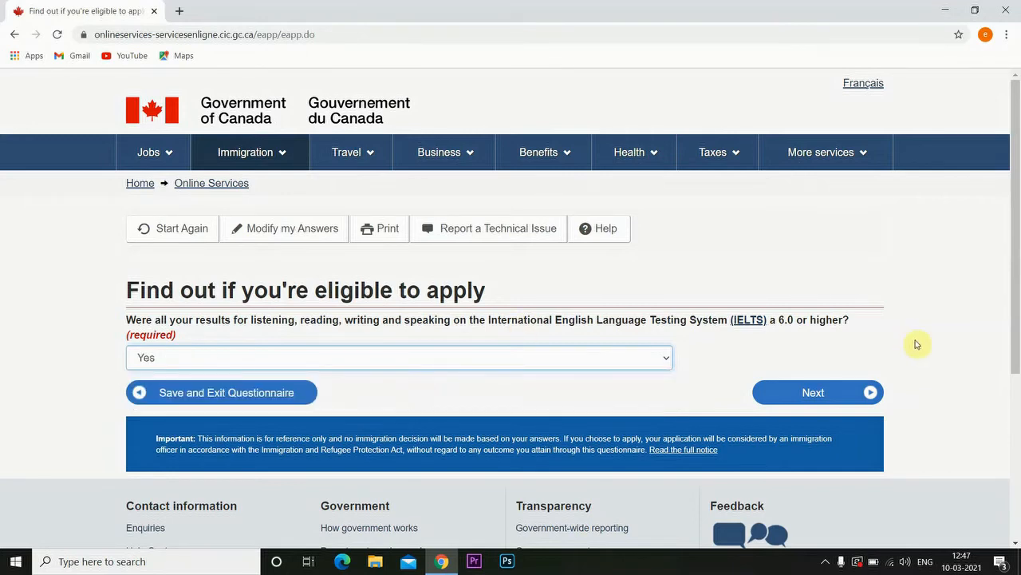
pyautogui.click(812, 394)
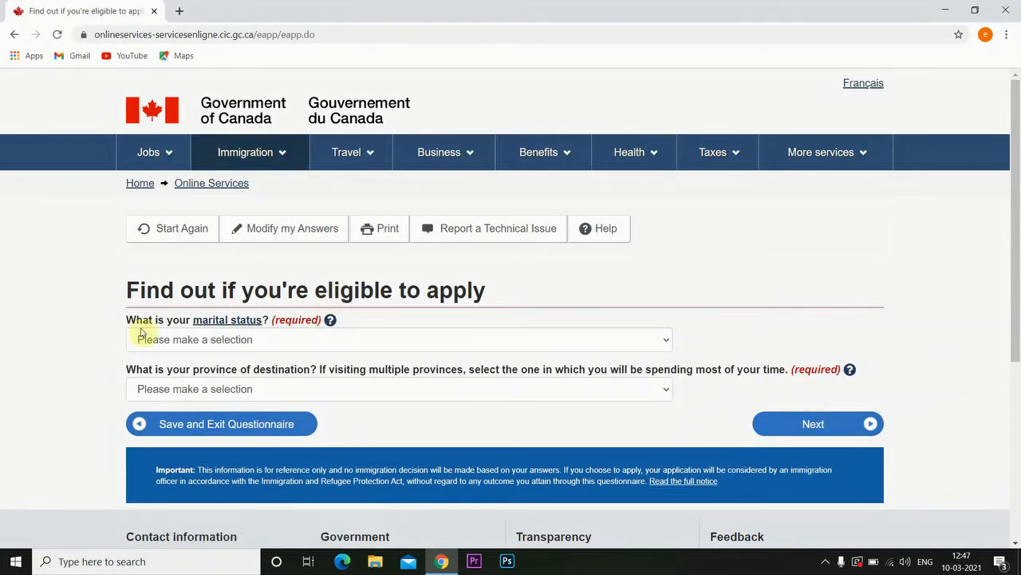
# Answer marital status Never Married/Single and province Ontario, then submit for eligibility results.
pyautogui.click(177, 344)
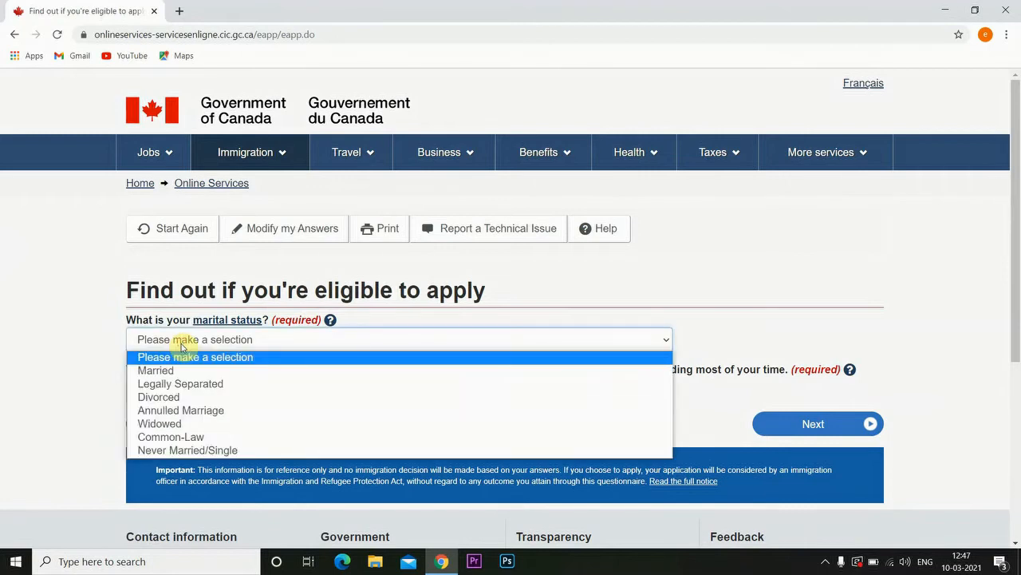
pyautogui.click(186, 452)
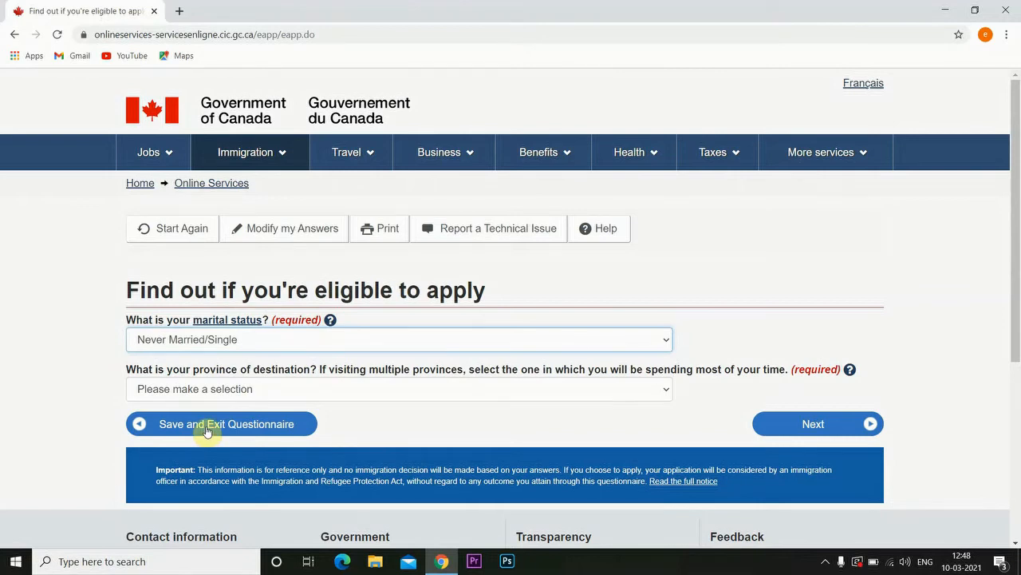
pyautogui.click(238, 398)
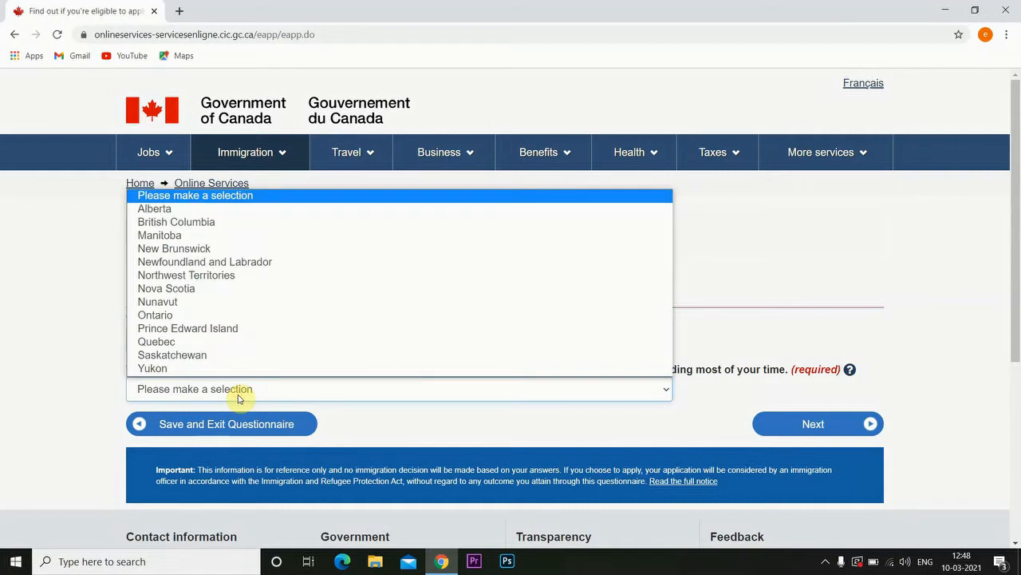
pyautogui.click(206, 317)
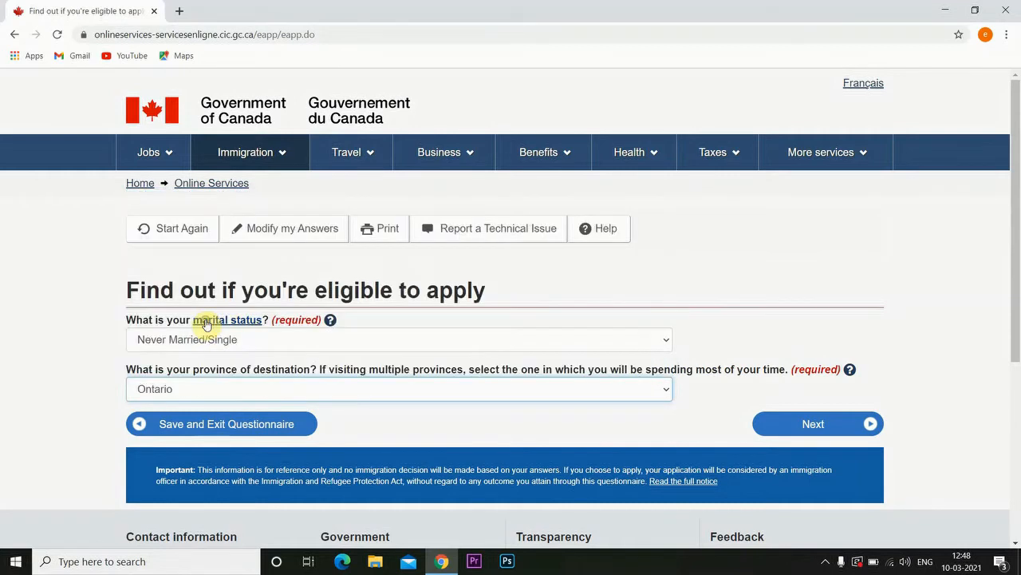
pyautogui.click(832, 427)
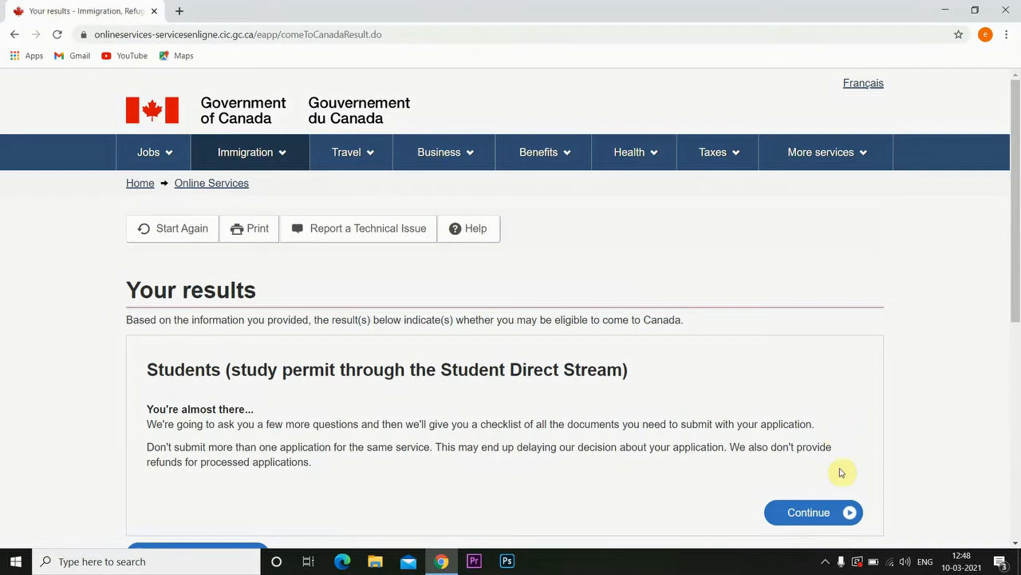
# Continue past the Student Direct Stream results and the Create your personal checklist page.
pyautogui.click(849, 514)
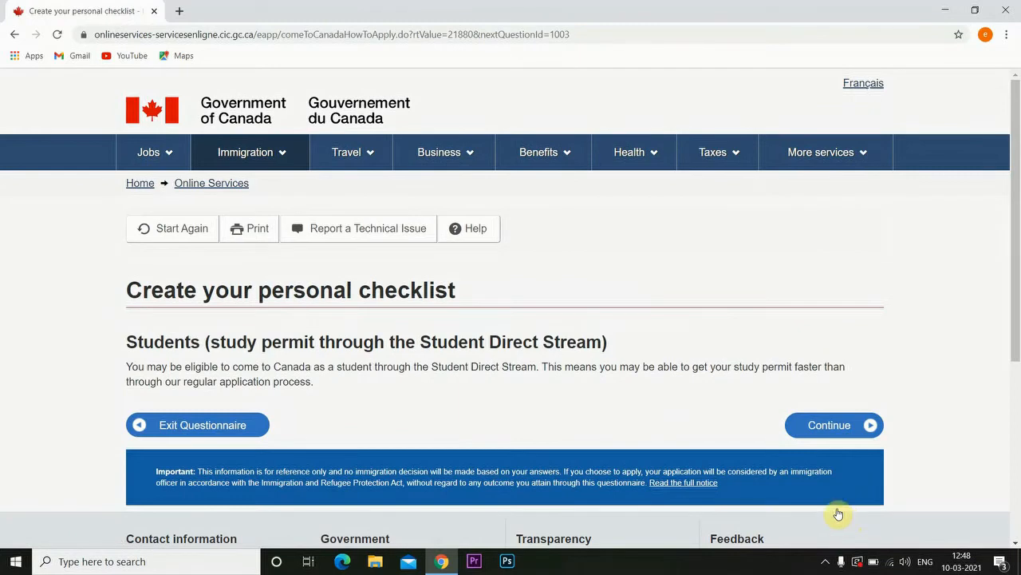
pyautogui.click(830, 427)
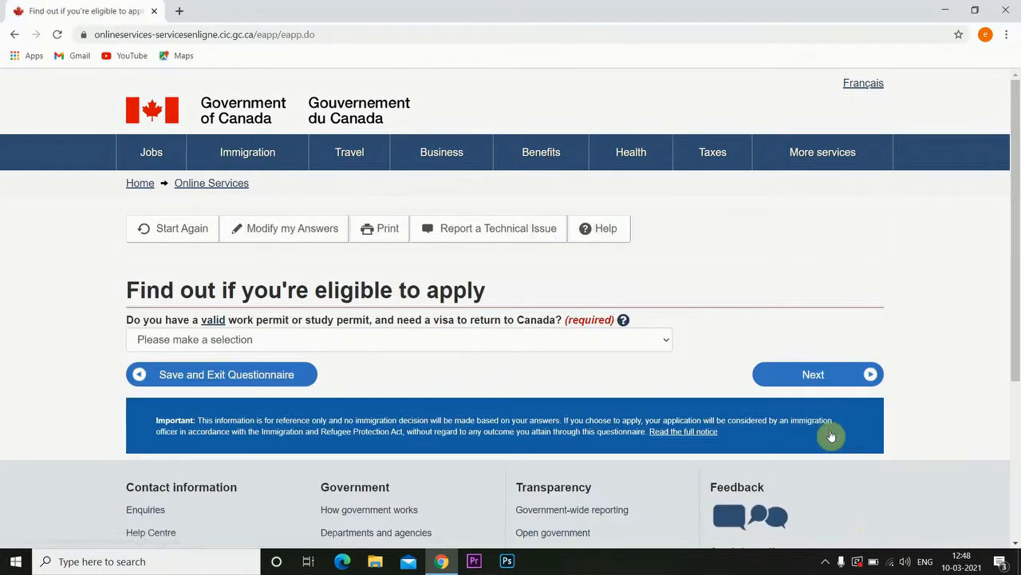
# Answer No to holding a valid work or study permit and submit.
pyautogui.click(347, 343)
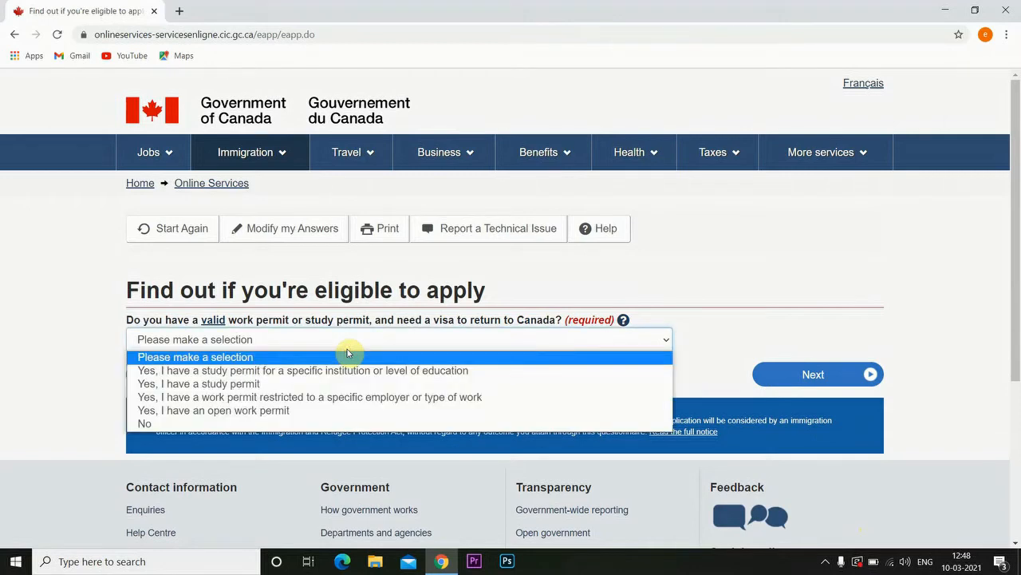
pyautogui.click(310, 428)
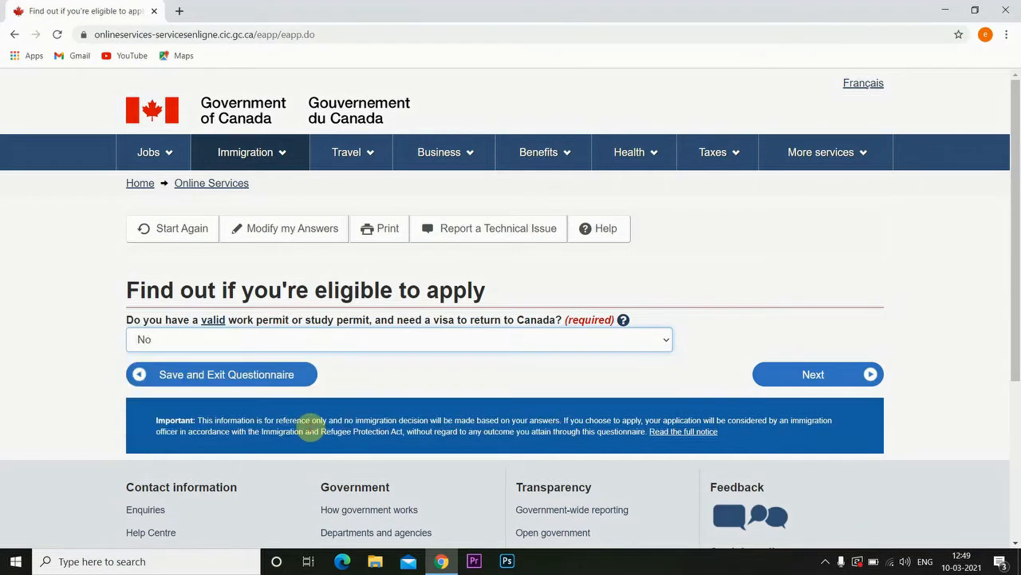
pyautogui.click(820, 375)
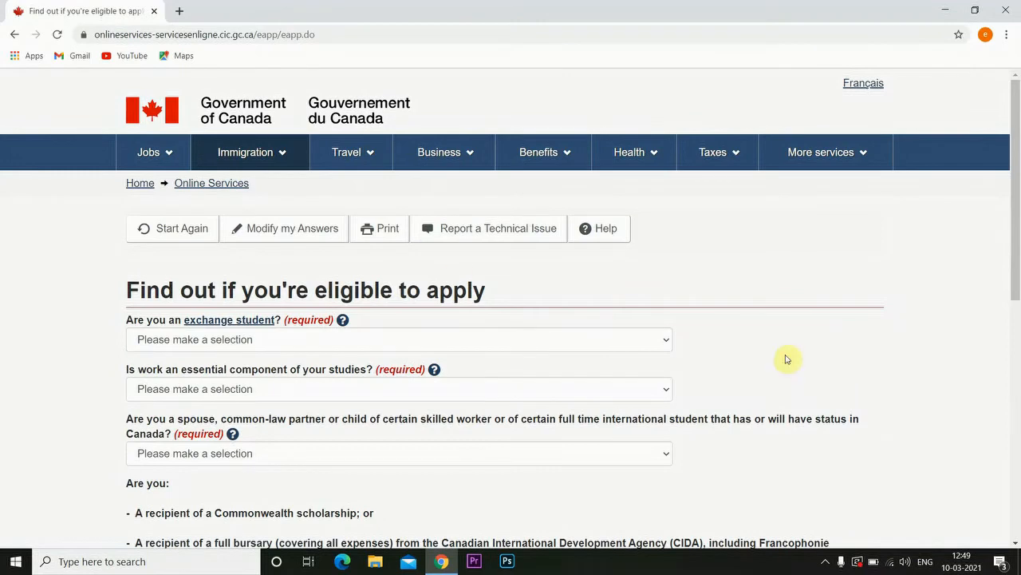
# Answer No to being an exchange student and Yes to work being essential to studies.
pyautogui.click(180, 338)
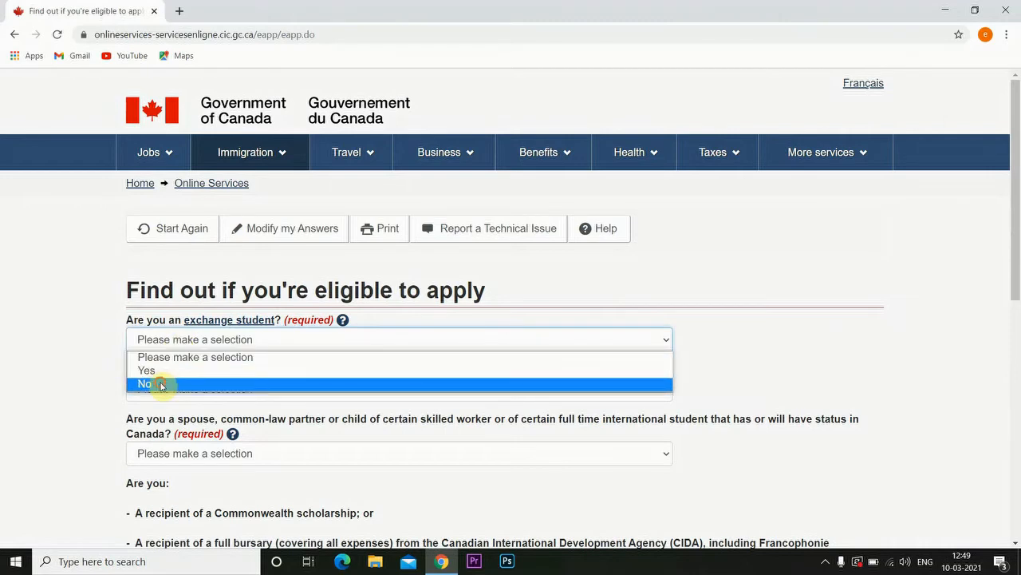
pyautogui.click(161, 384)
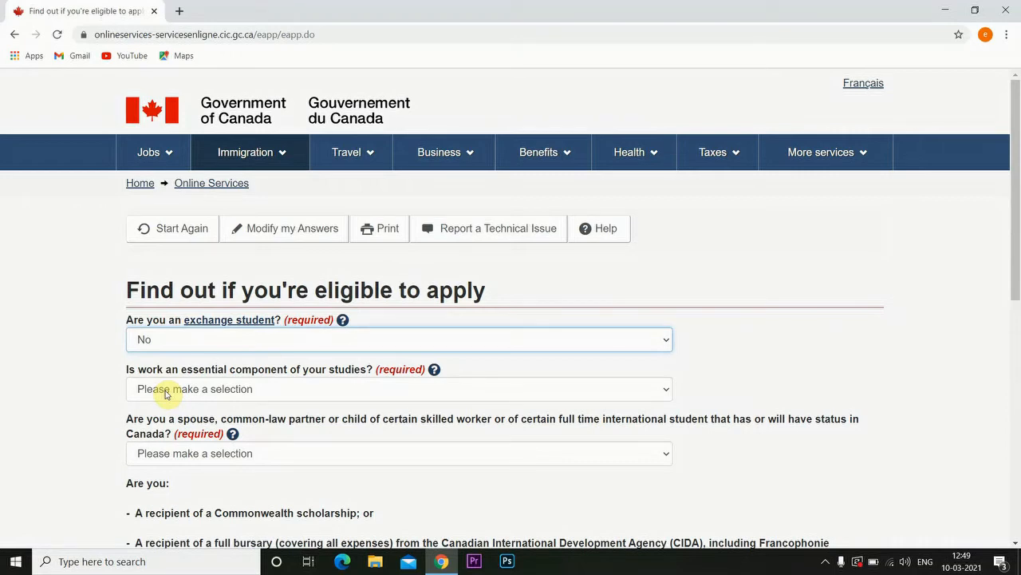
pyautogui.click(166, 390)
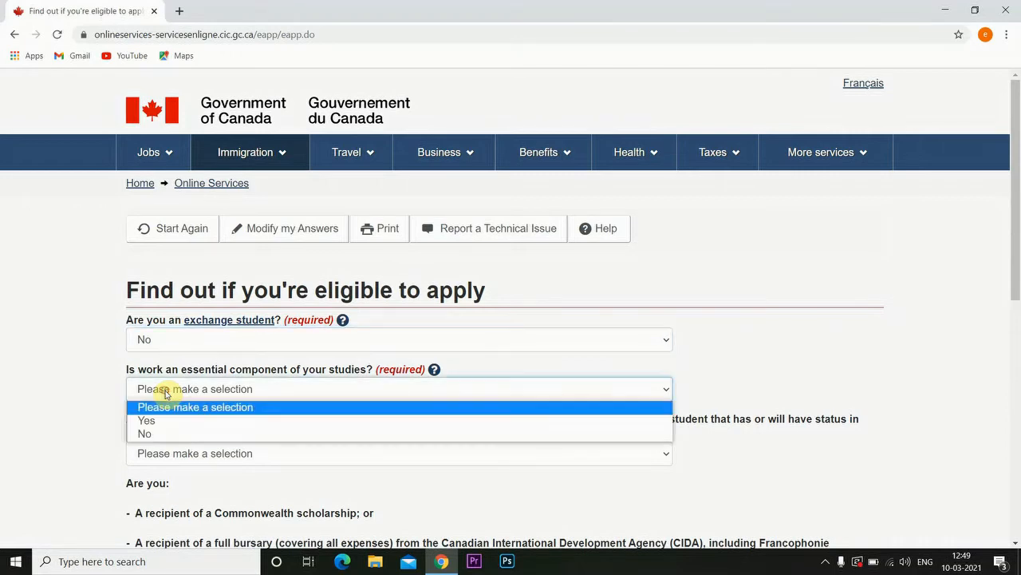
pyautogui.click(166, 435)
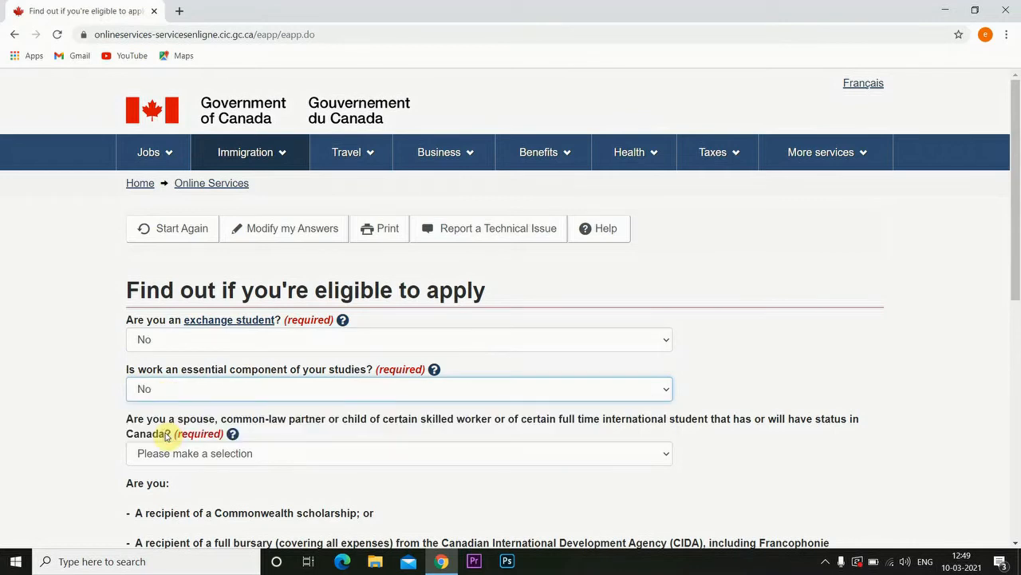
pyautogui.click(177, 398)
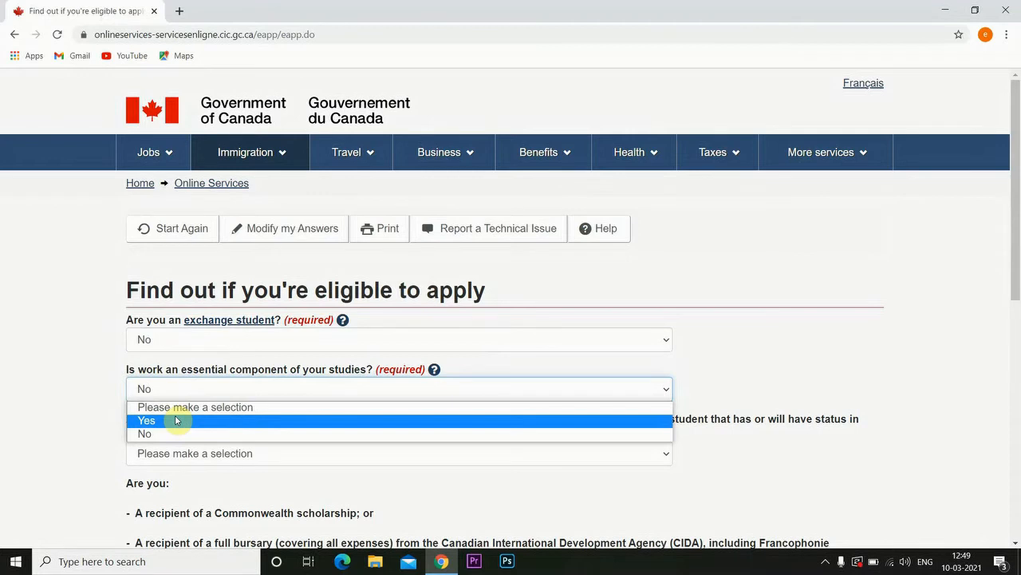
pyautogui.click(177, 419)
# Answer No to the spouse/partner and Canadian aid-program questions, then submit.
pyautogui.click(216, 459)
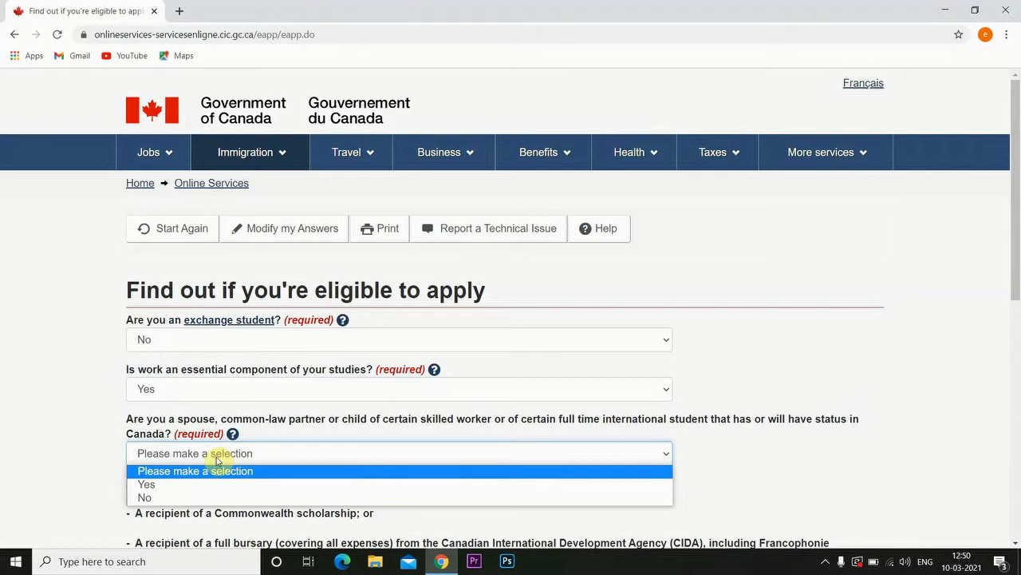
pyautogui.click(205, 498)
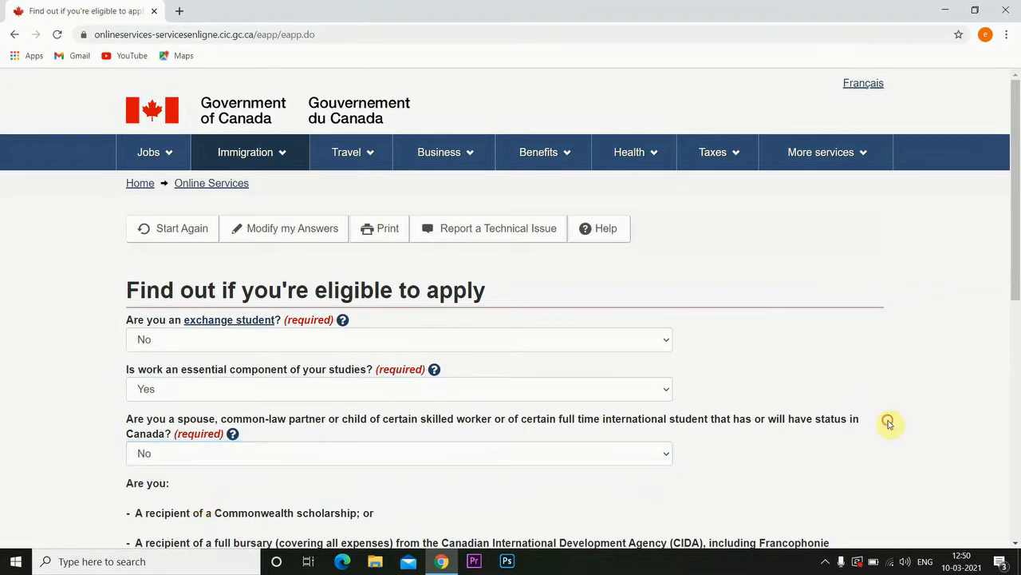
pyautogui.scroll(-3, 888, 423)
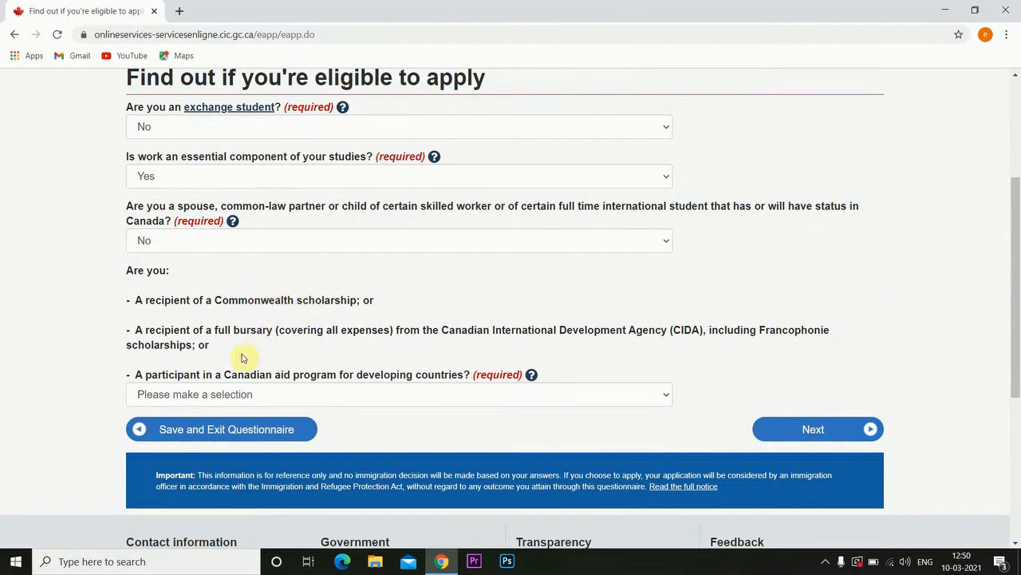
pyautogui.click(221, 390)
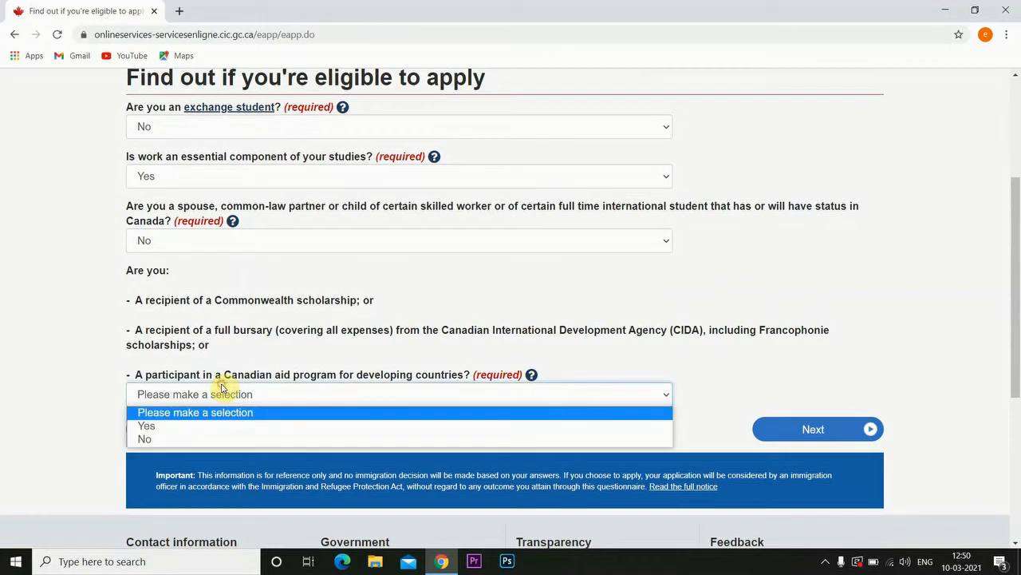
pyautogui.click(191, 440)
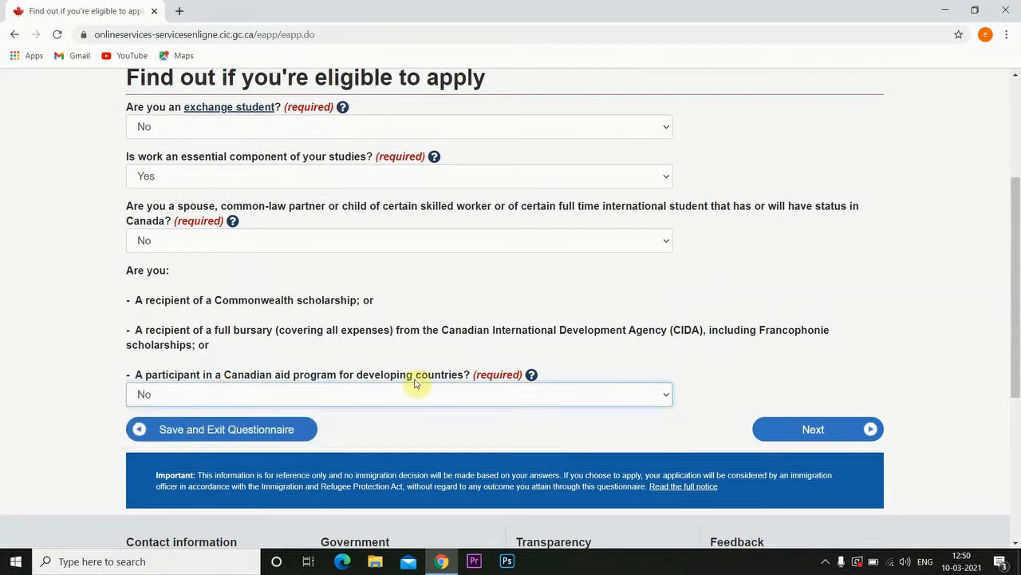
pyautogui.click(804, 435)
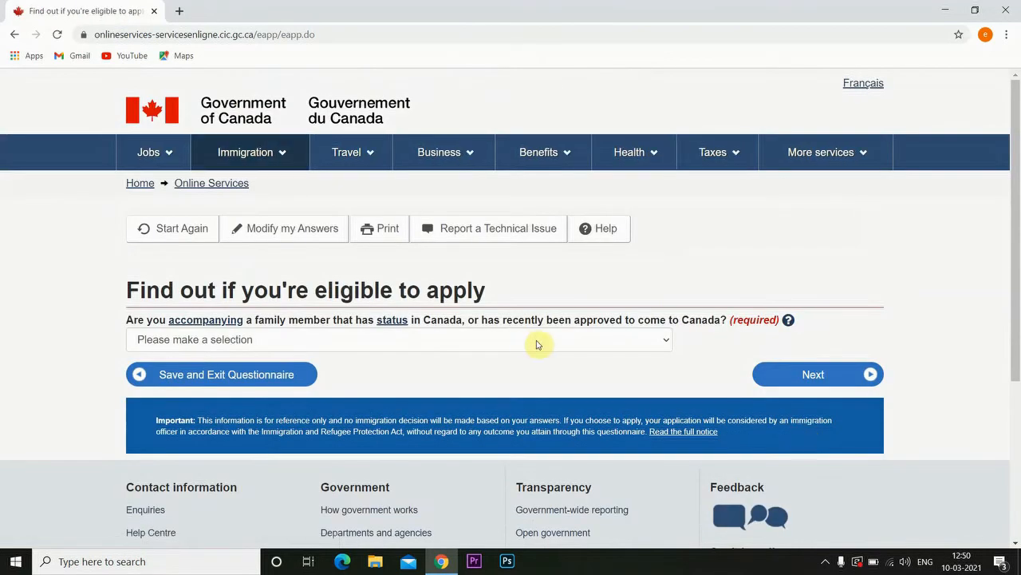
# Answer No to accompanying a family member with status in Canada.
pyautogui.click(353, 342)
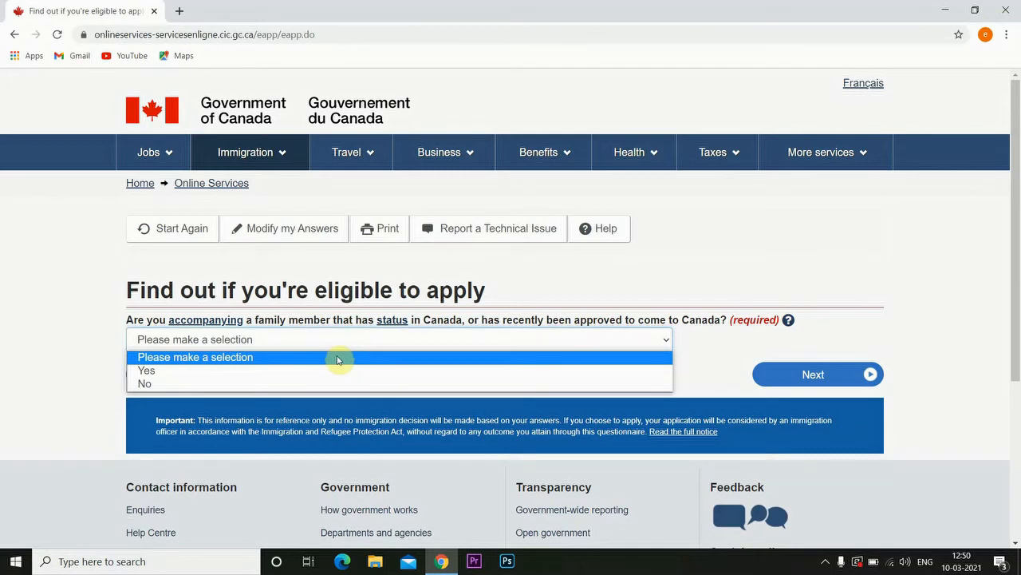
pyautogui.click(330, 384)
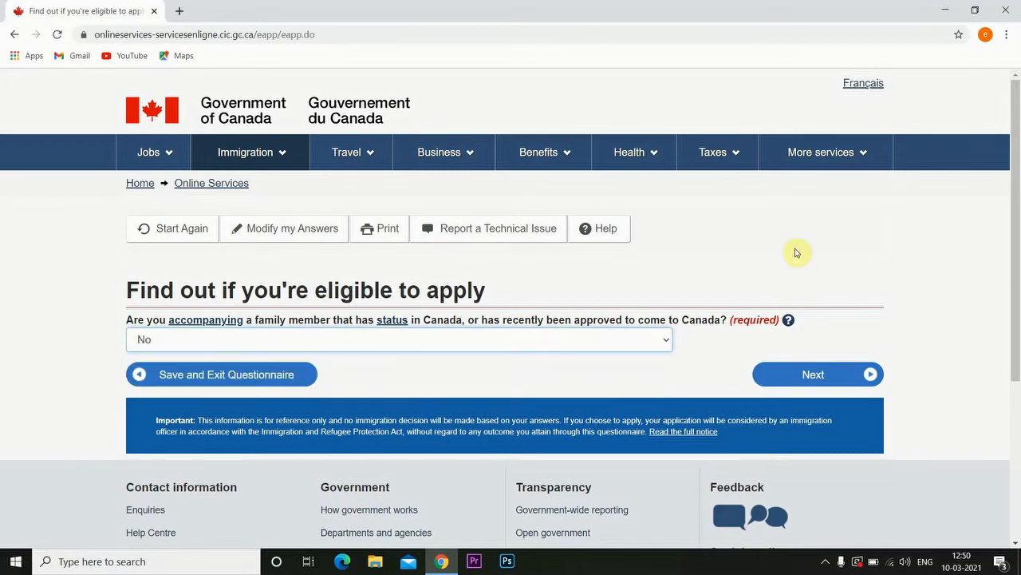
pyautogui.click(828, 374)
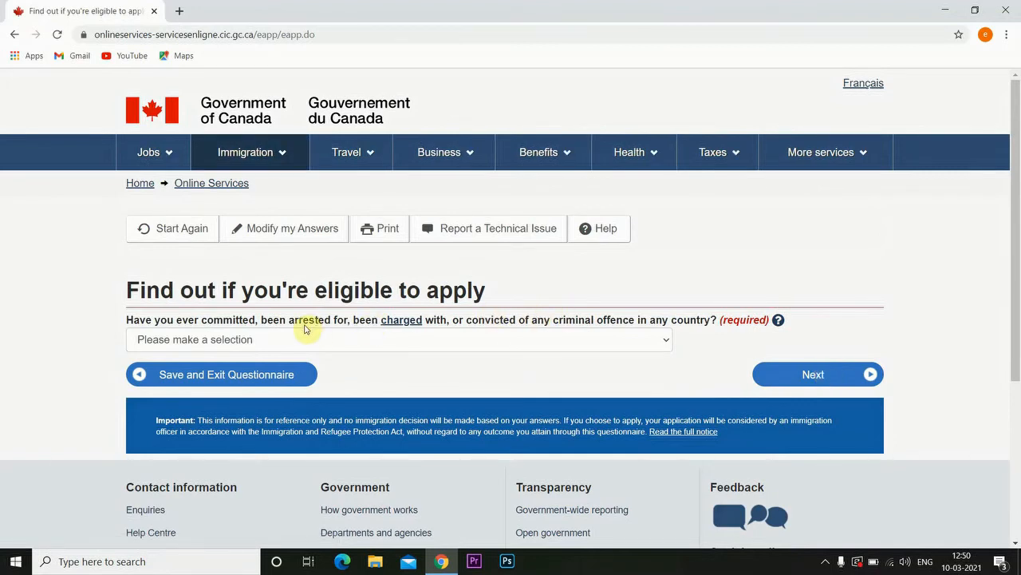
# Answer No to the criminal offence question and submit.
pyautogui.click(292, 346)
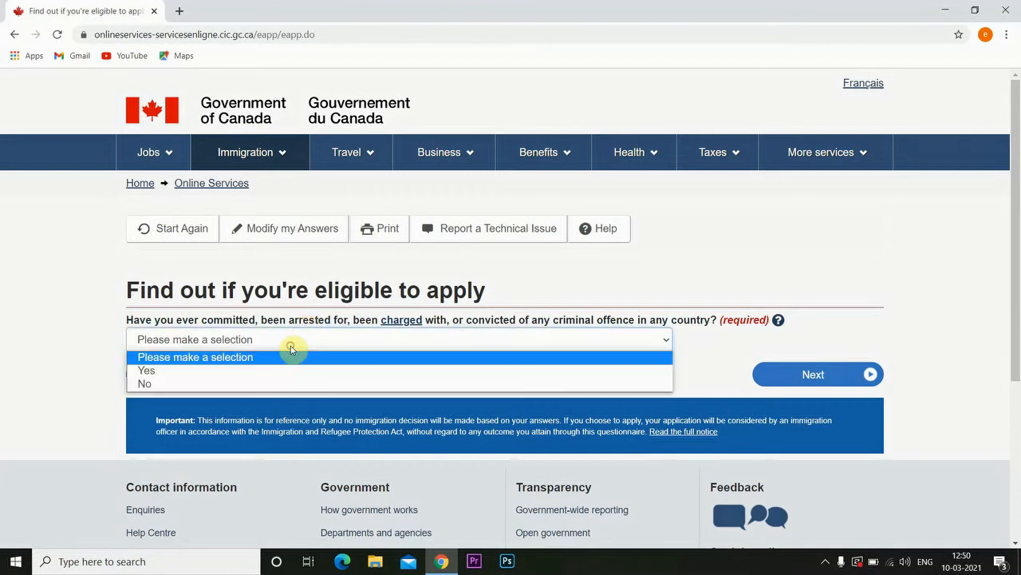
pyautogui.click(264, 386)
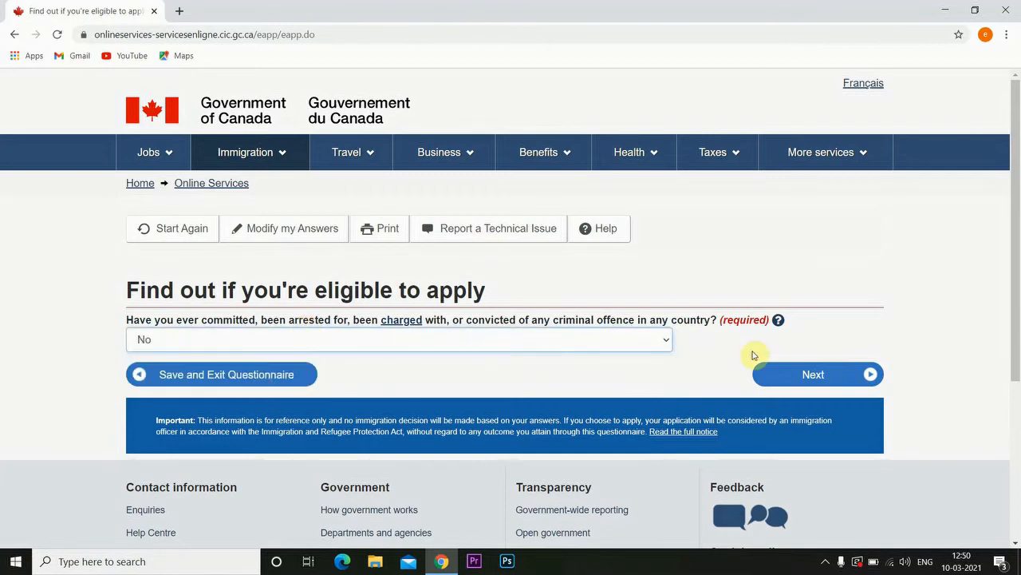
pyautogui.click(796, 375)
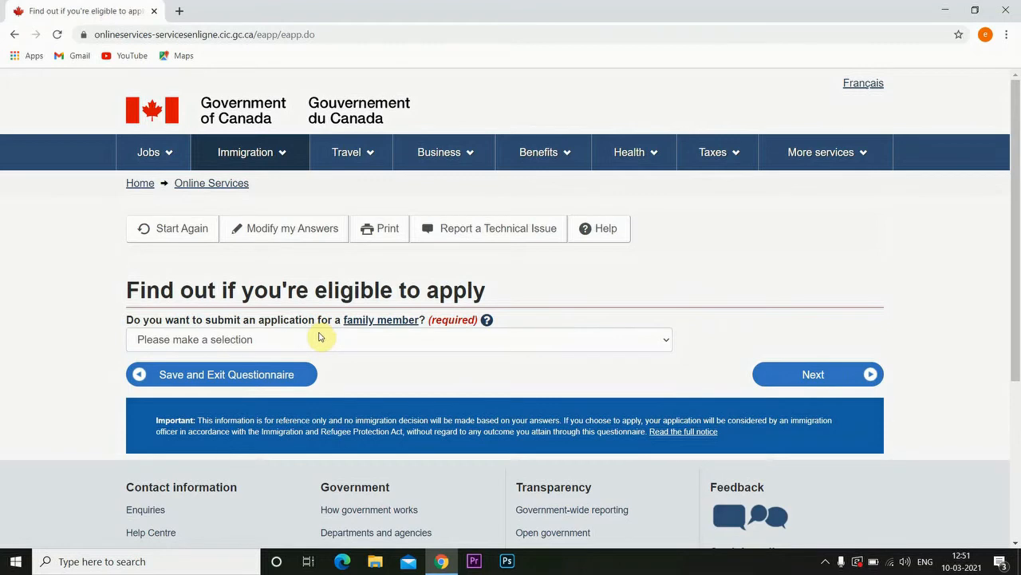
# Answer No to applying for a family member and submit.
pyautogui.click(319, 339)
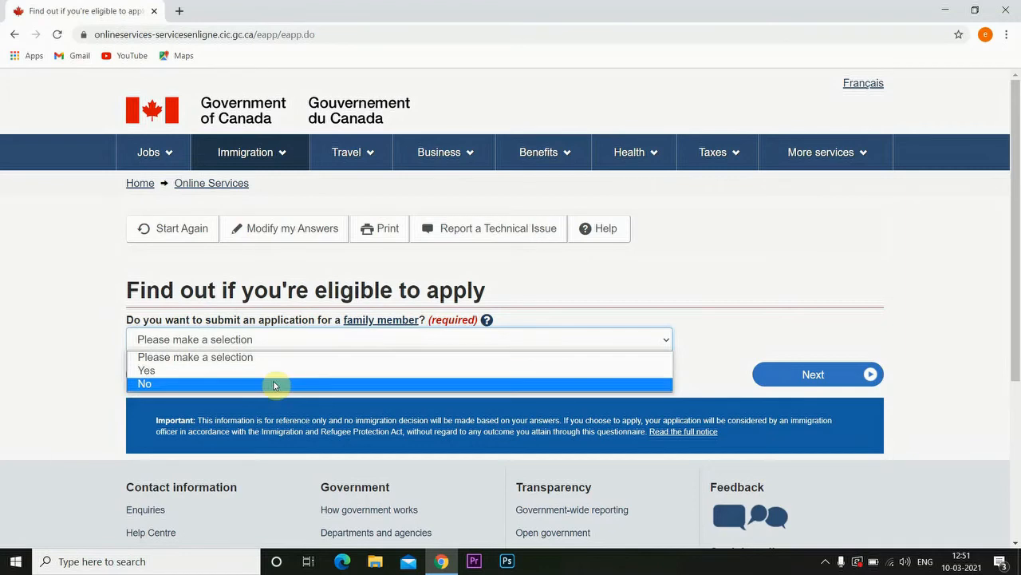
pyautogui.click(273, 384)
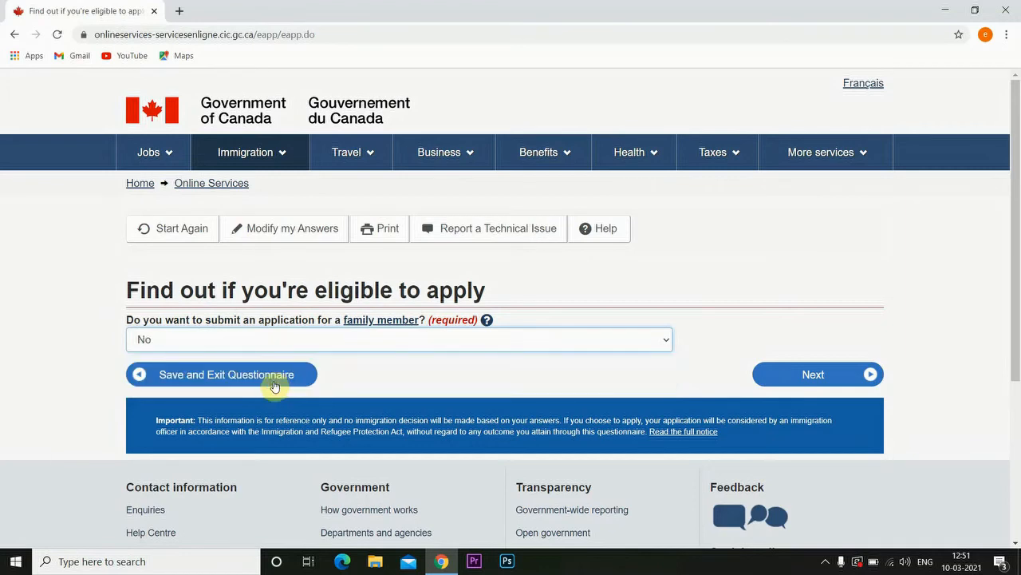
pyautogui.click(838, 377)
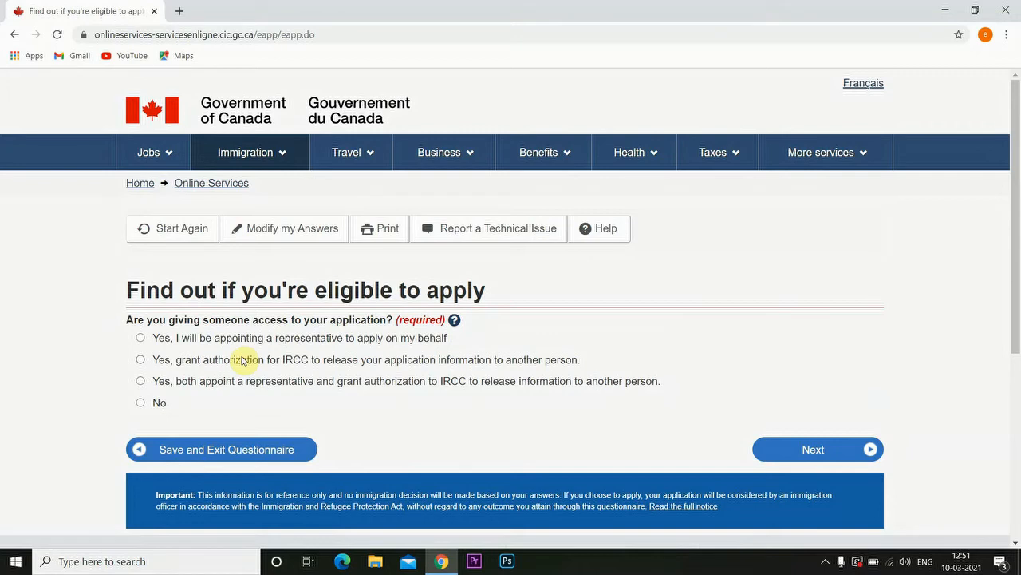
# Answer No to giving someone access to the application and submit.
pyautogui.click(141, 403)
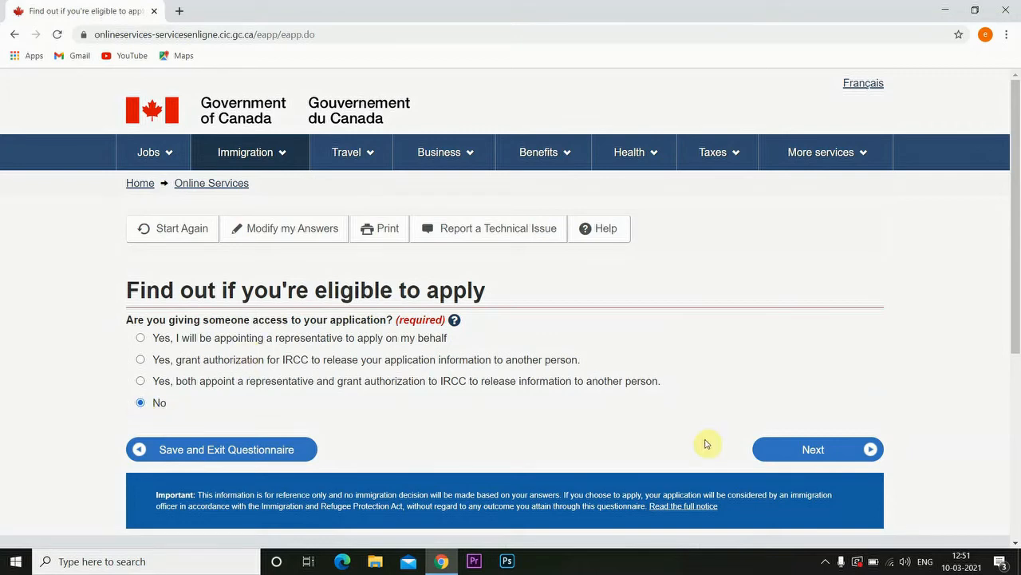
pyautogui.click(817, 453)
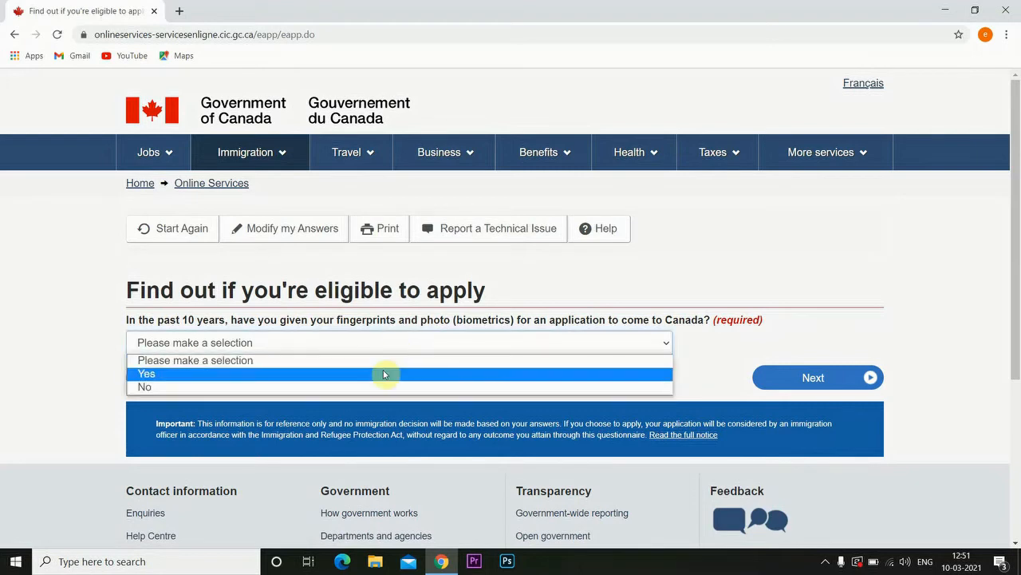
# Answer No to having given biometrics in the past 10 years and submit.
pyautogui.click(375, 388)
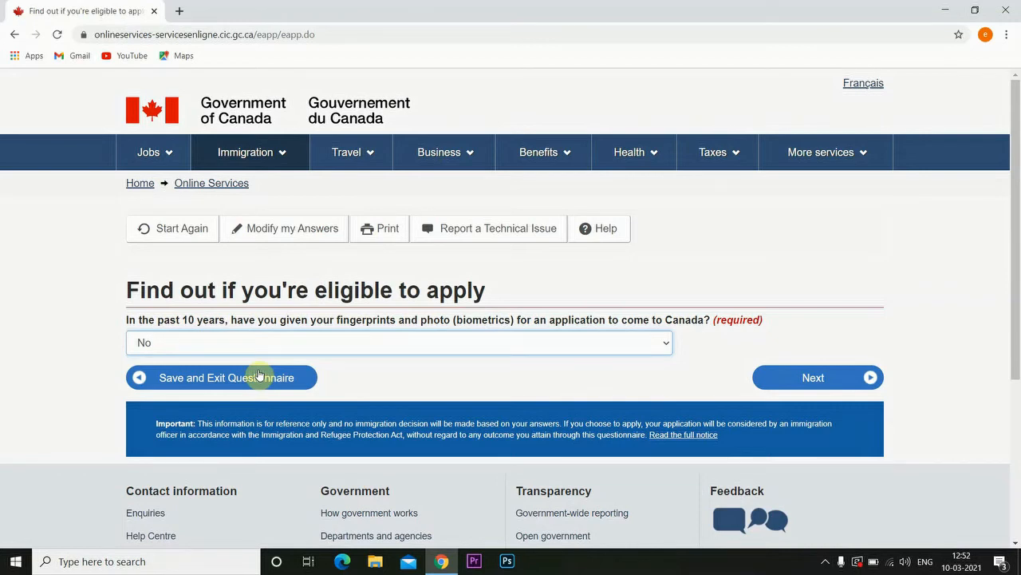
pyautogui.click(784, 389)
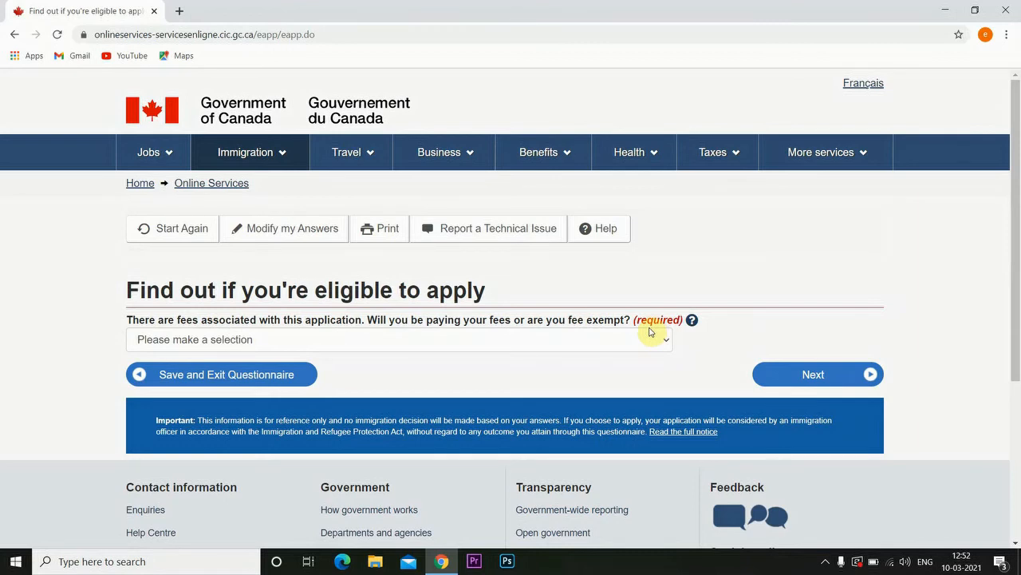
# Choose 'Yes, I will be paying my application fees' and submit.
pyautogui.click(489, 343)
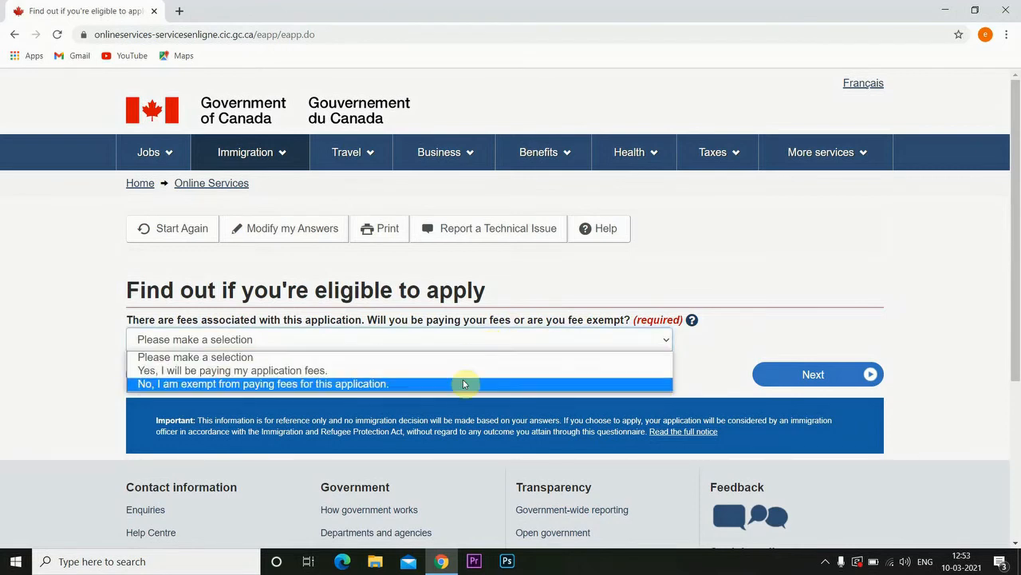
pyautogui.click(465, 374)
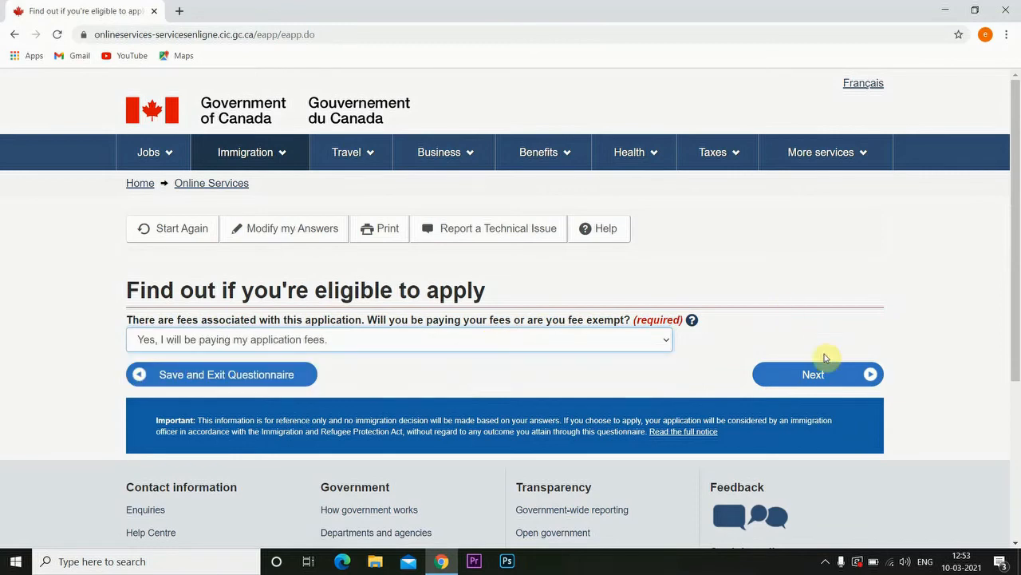
pyautogui.click(814, 376)
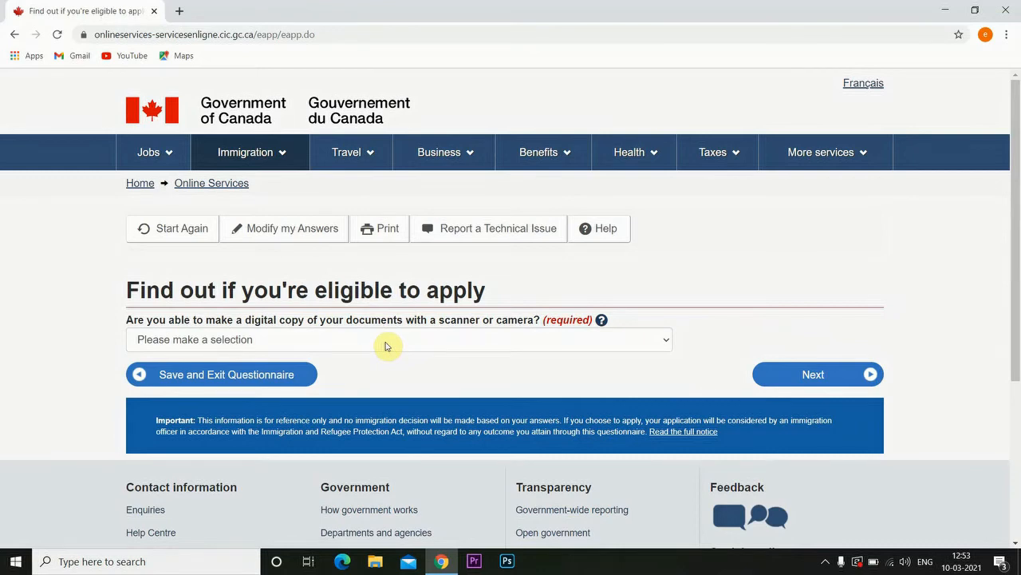
# Answer Yes to being able to make digital copies of documents.
pyautogui.click(386, 346)
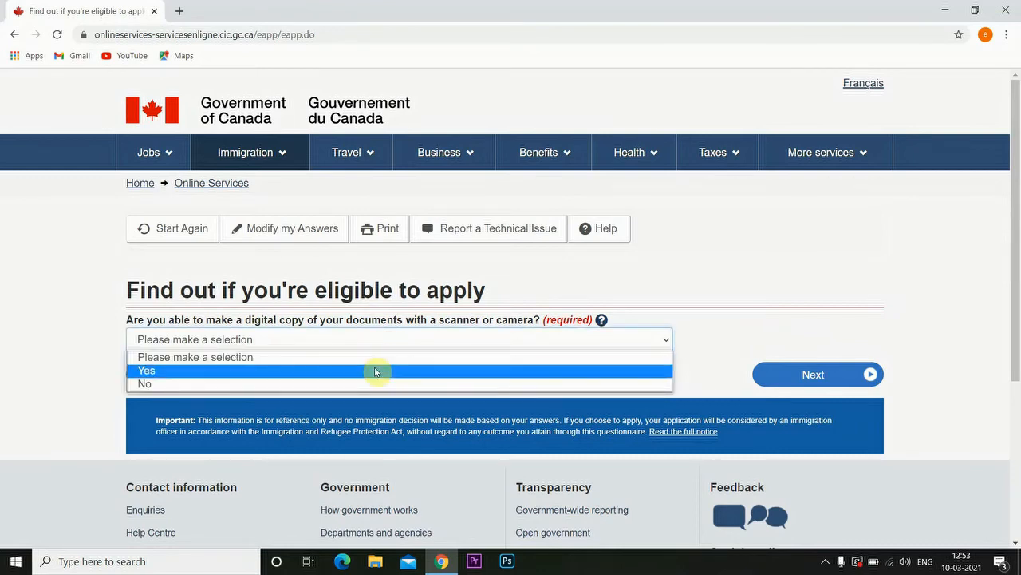
pyautogui.click(376, 370)
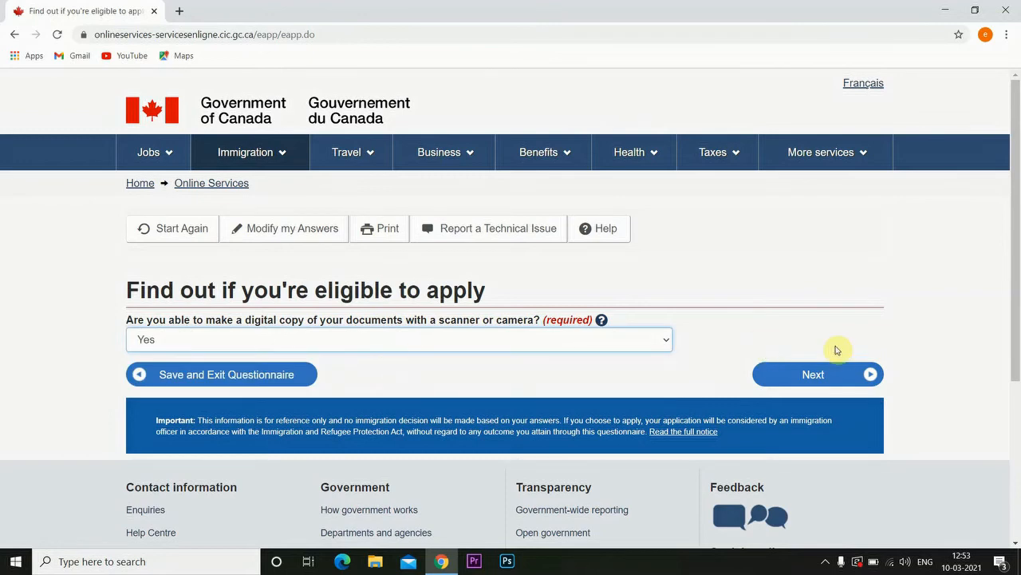
pyautogui.click(829, 374)
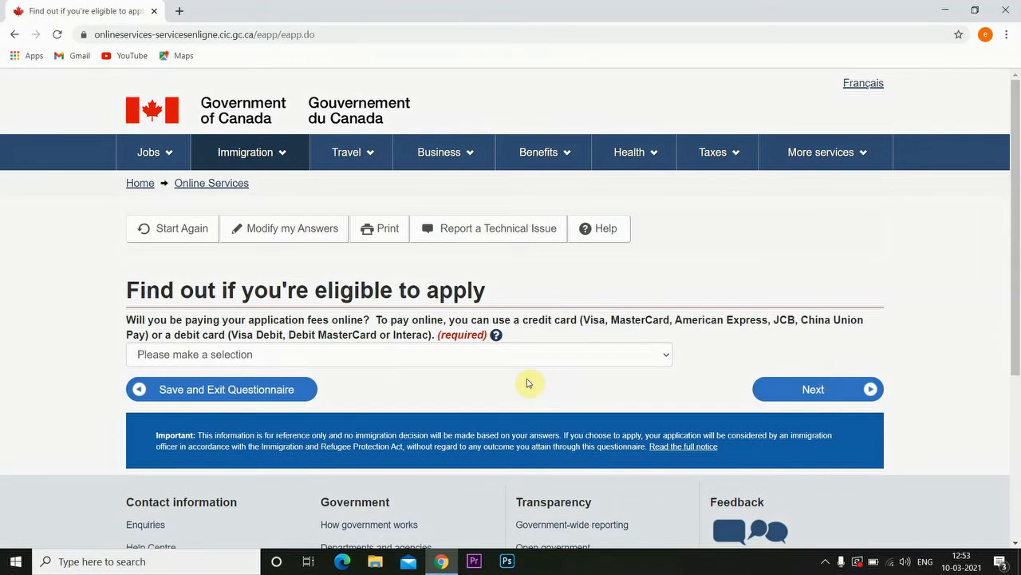
# Answer Yes to paying fees online and submit.
pyautogui.click(483, 355)
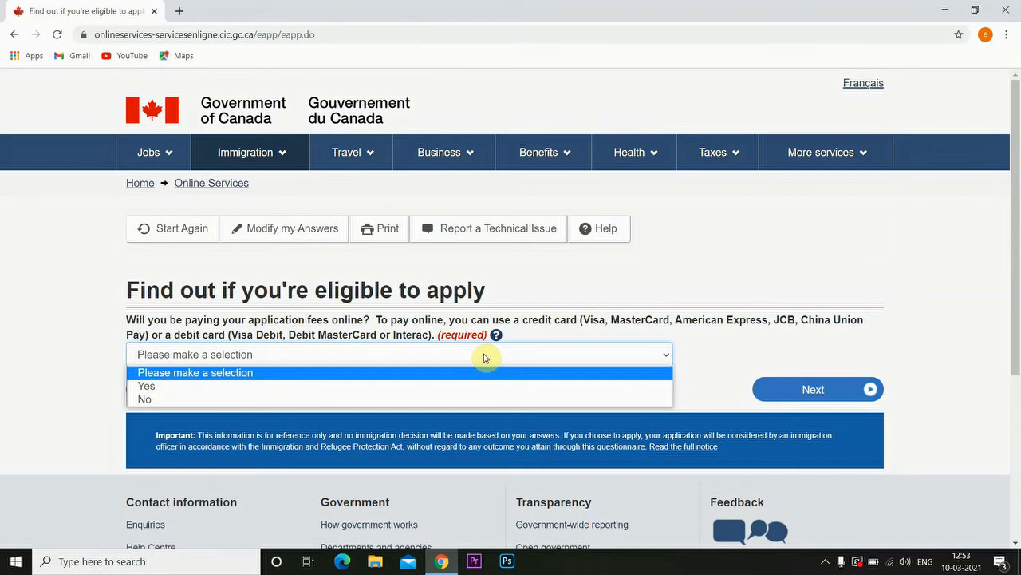
pyautogui.click(450, 386)
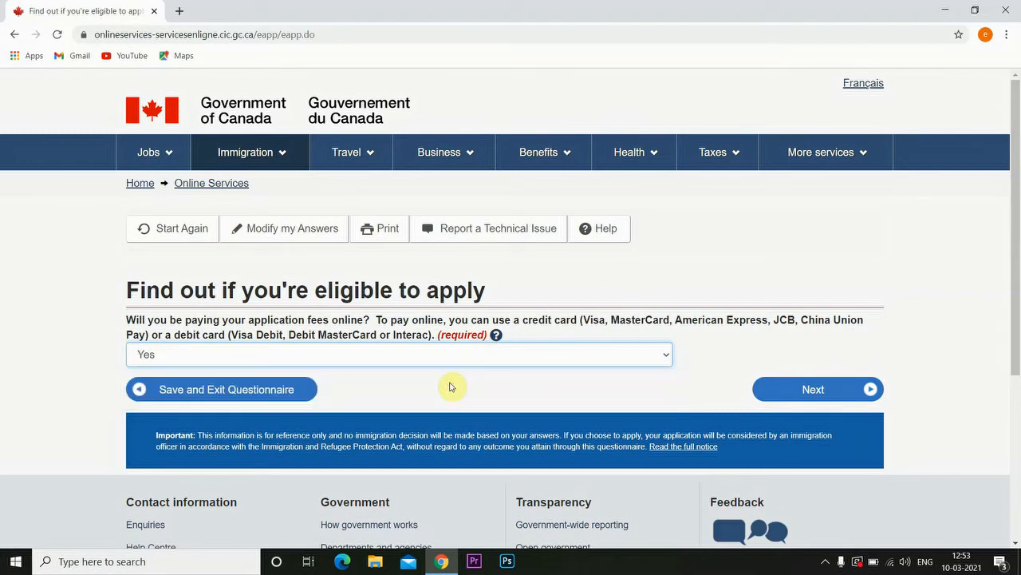
pyautogui.click(791, 402)
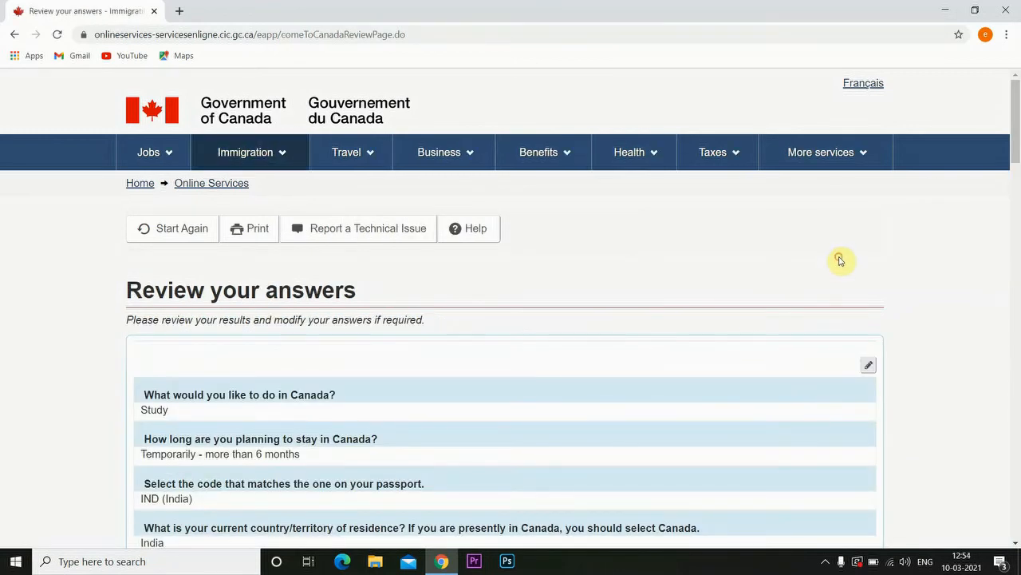
# Review all answers down to the bottom of the Review your answers page and continue.
pyautogui.scroll(-1, 839, 261)
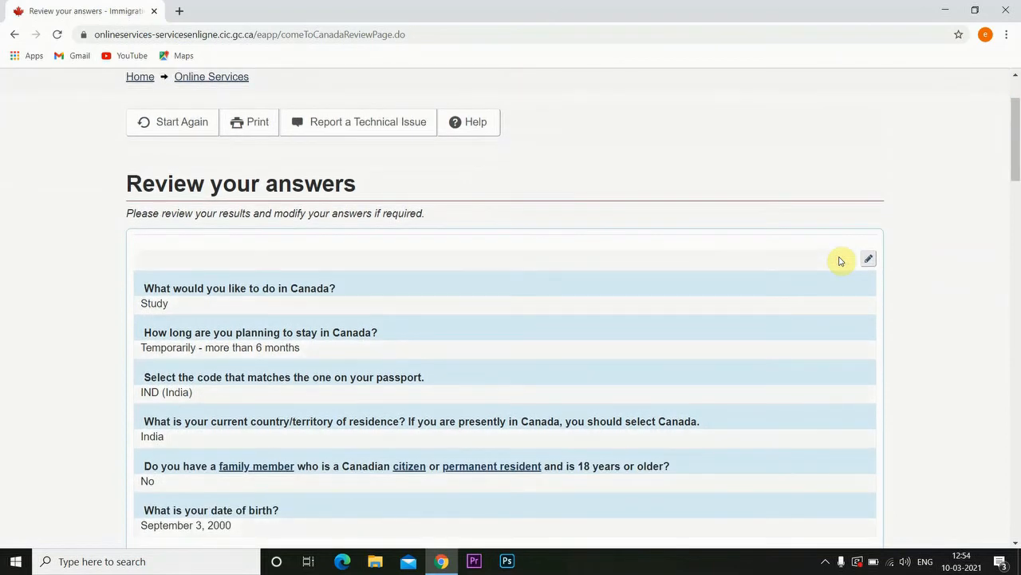
pyautogui.scroll(-1, 839, 261)
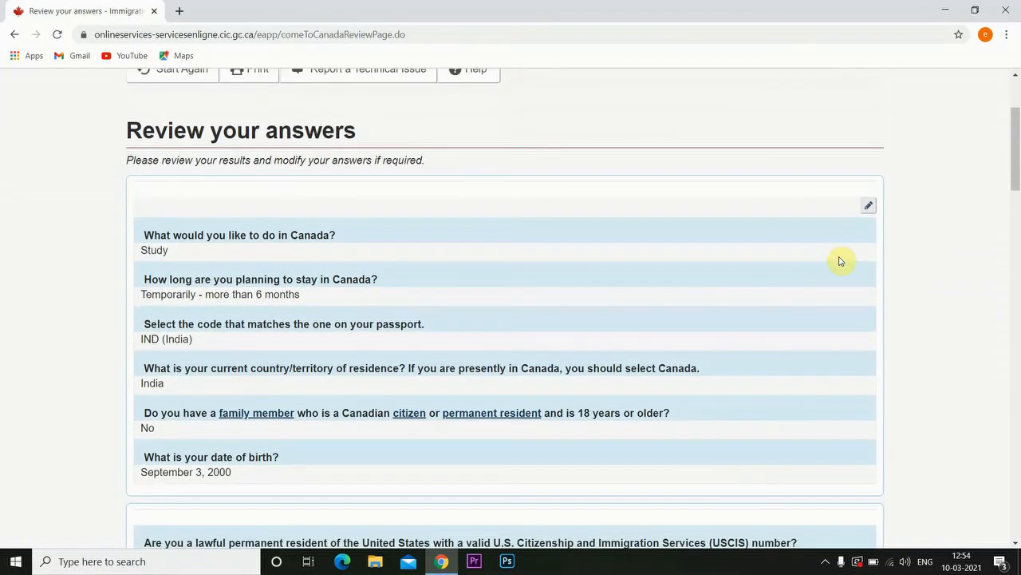
pyautogui.scroll(-4, 840, 261)
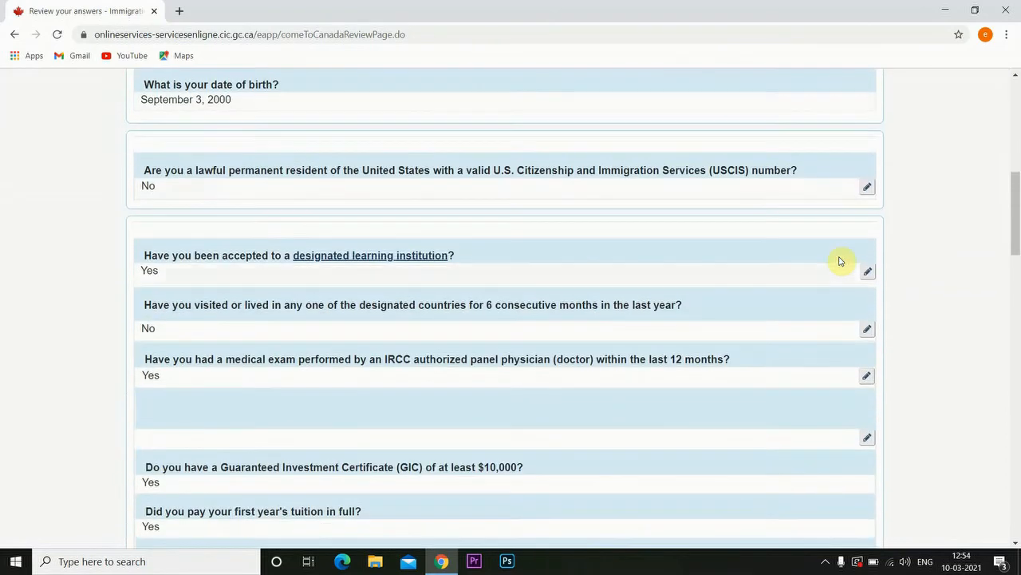
pyautogui.scroll(-2, 840, 261)
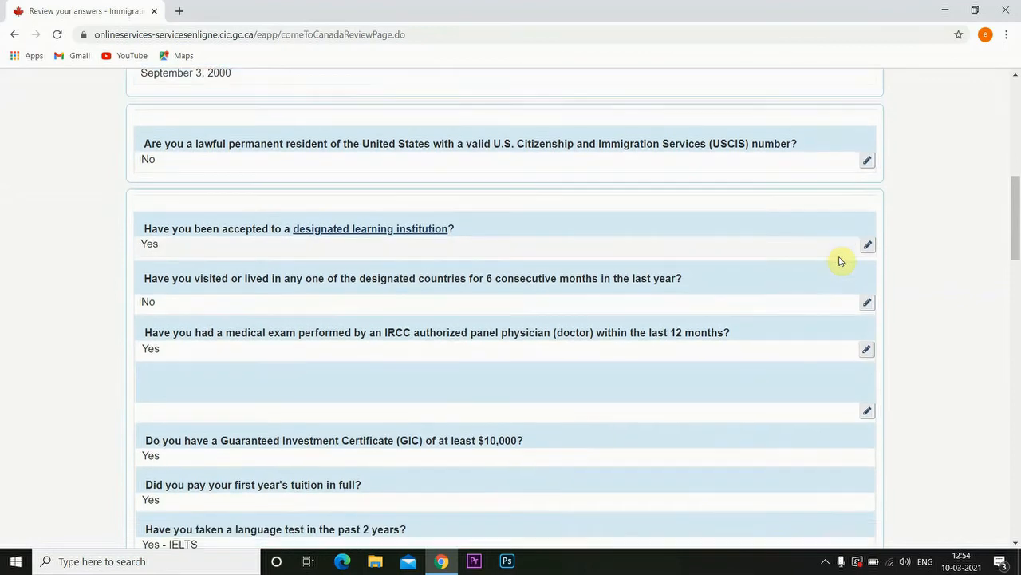
pyautogui.scroll(-5, 840, 261)
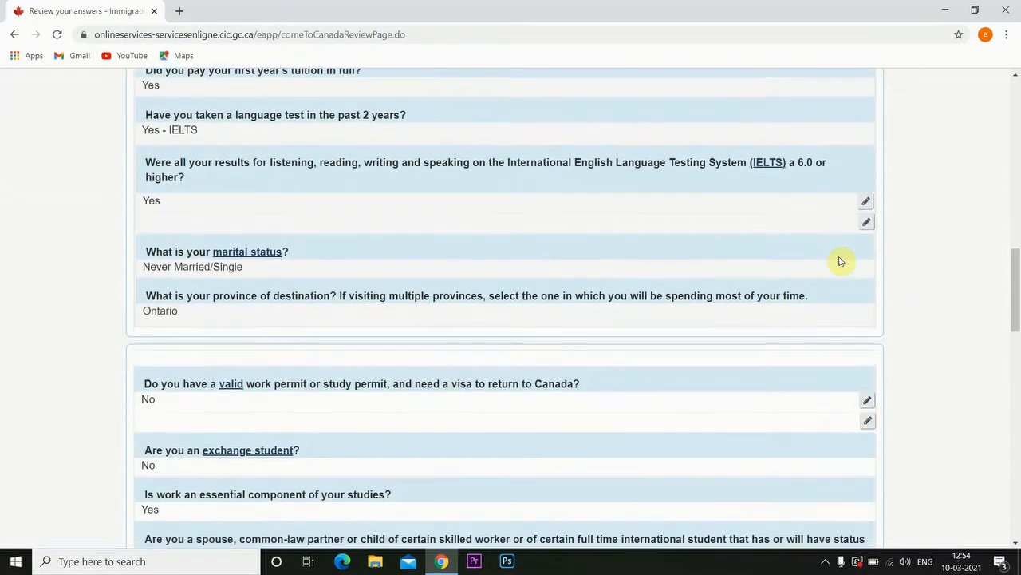
pyautogui.scroll(-6, 839, 261)
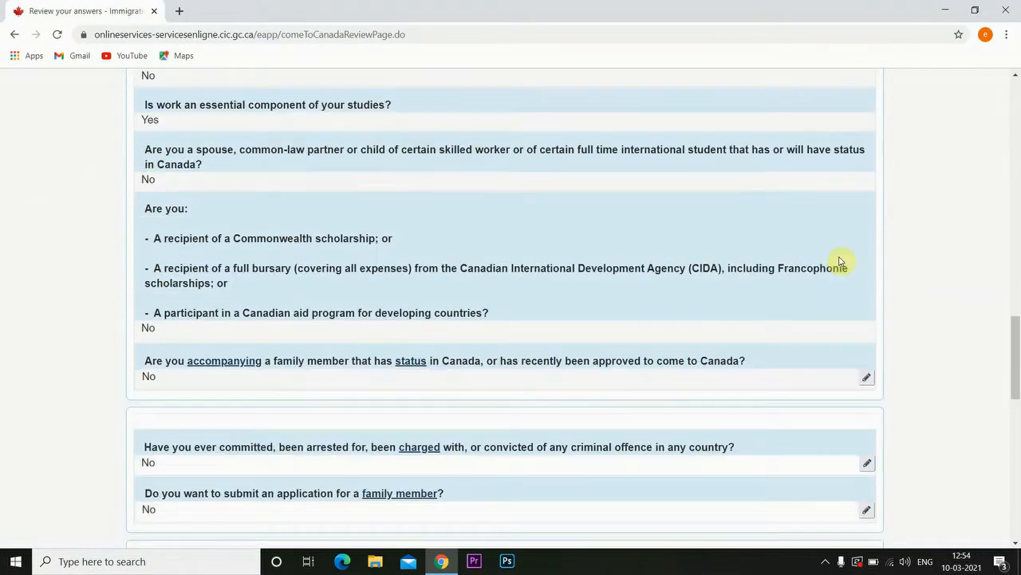
pyautogui.scroll(-3, 840, 261)
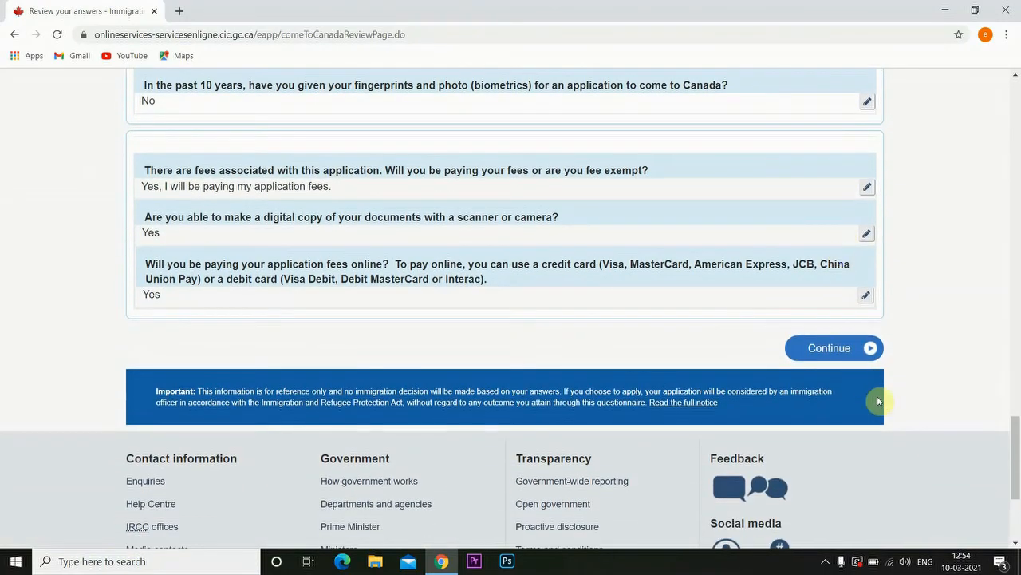
pyautogui.click(853, 353)
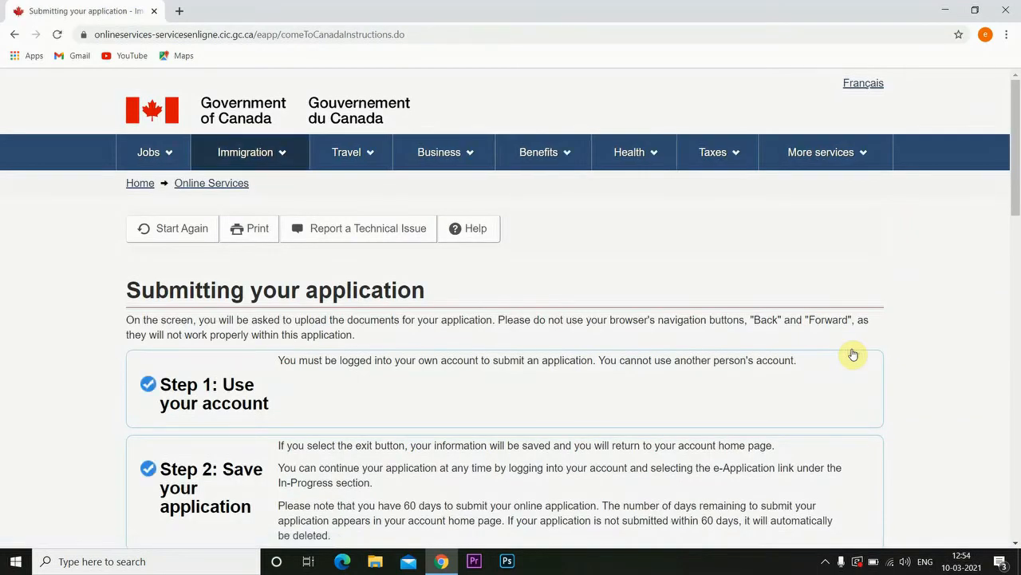
# Read Steps 3 and 4 of the submission instructions, then continue to the document checklist.
pyautogui.scroll(-1, 853, 354)
pyautogui.scroll(-8, 853, 354)
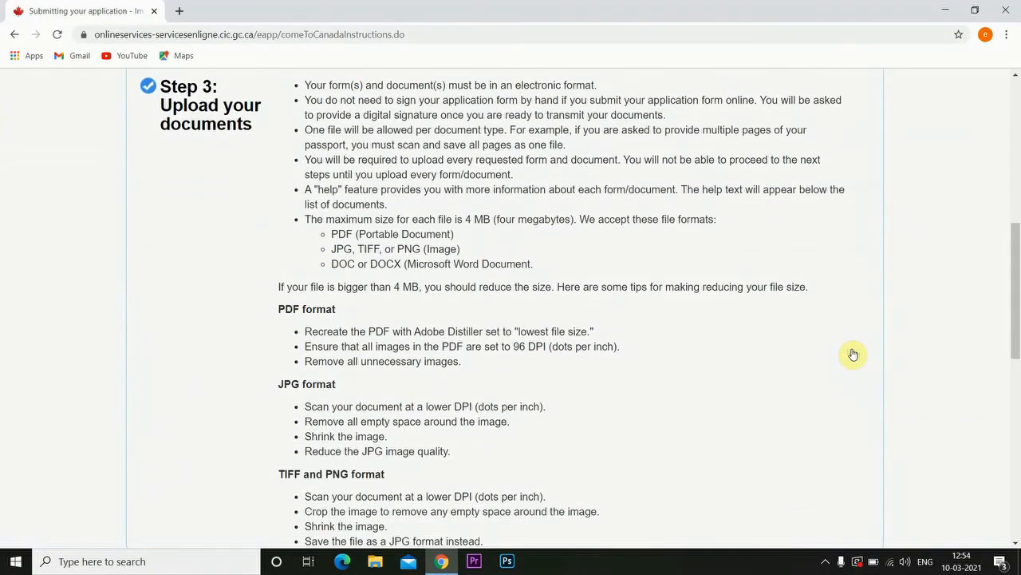
pyautogui.scroll(1, 853, 353)
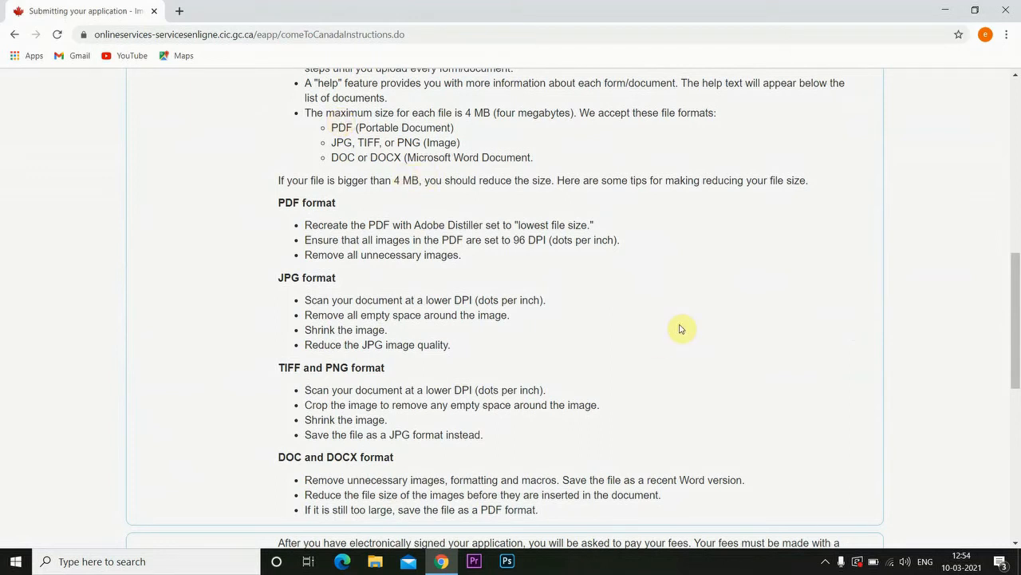
pyautogui.scroll(-3, 681, 328)
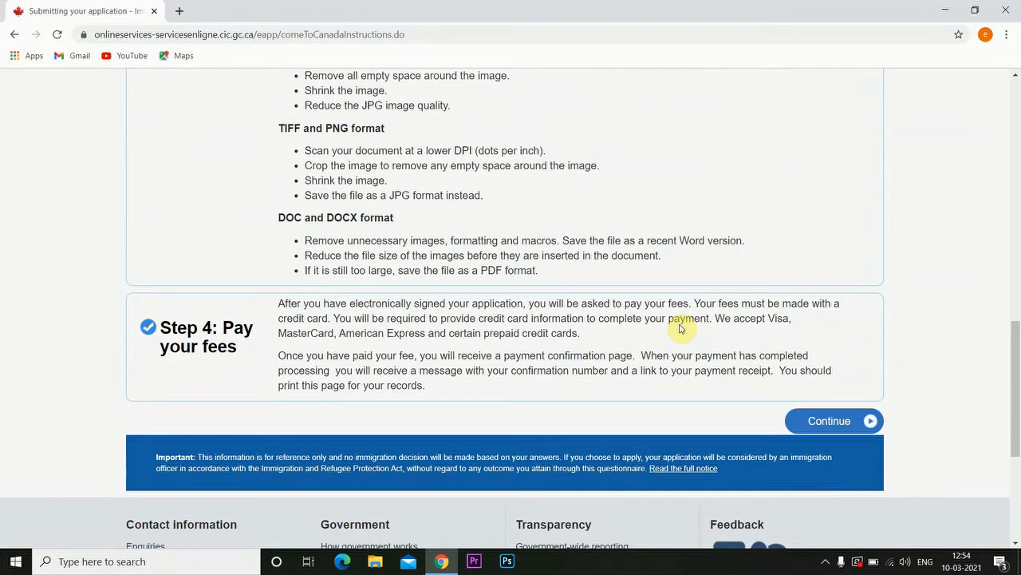
pyautogui.click(836, 428)
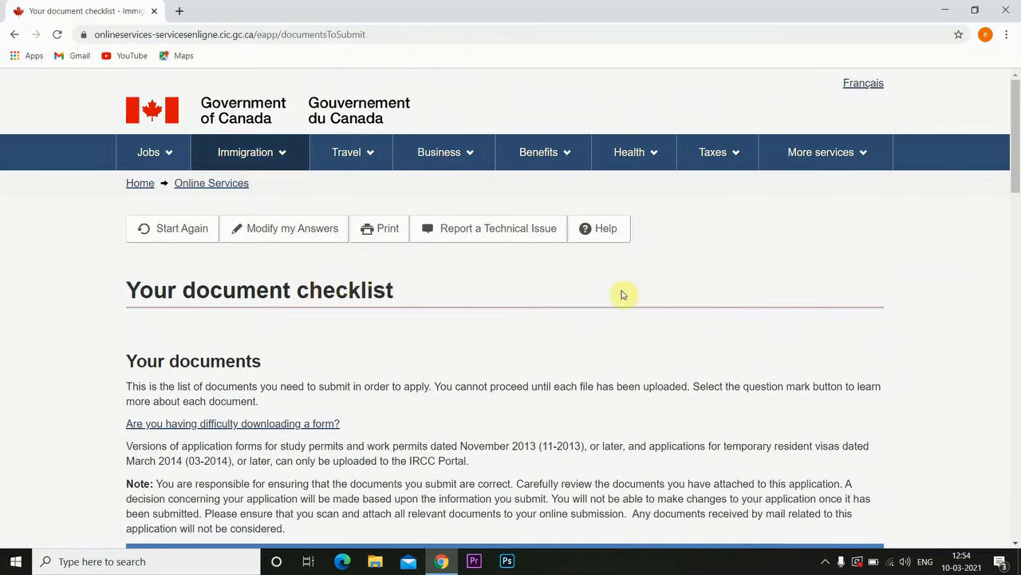
# Review the IMM1294 form and the transcript, GIC, tuition and IELTS documents, all Not Provided.
pyautogui.scroll(-3, 624, 294)
pyautogui.scroll(-3, 624, 295)
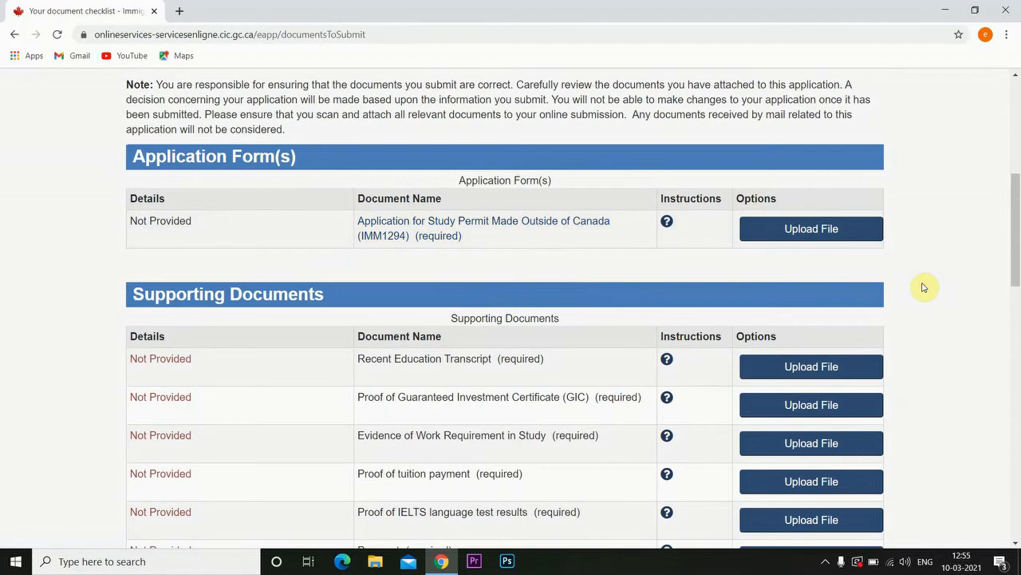
pyautogui.scroll(-2, 924, 287)
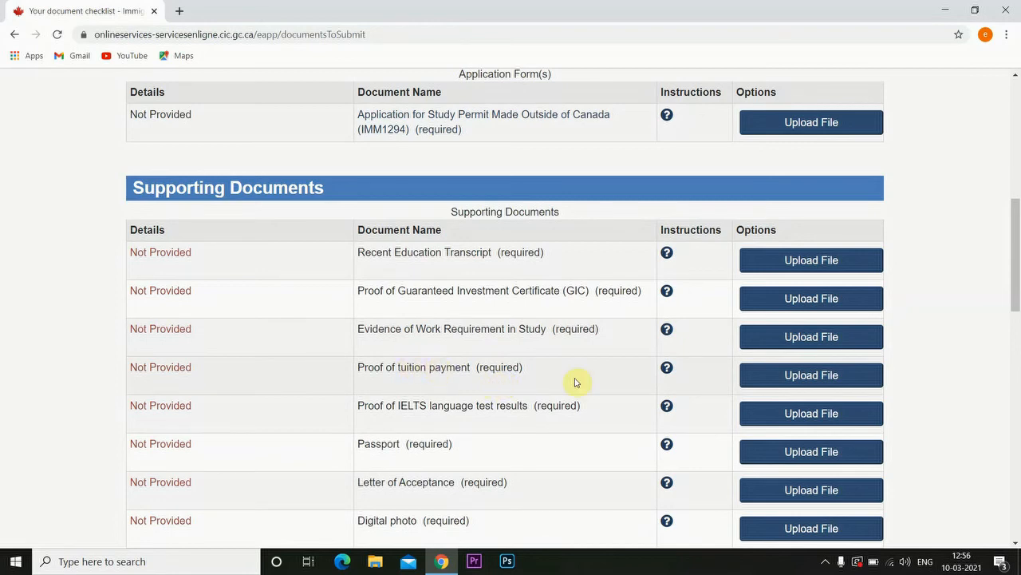
pyautogui.click(668, 370)
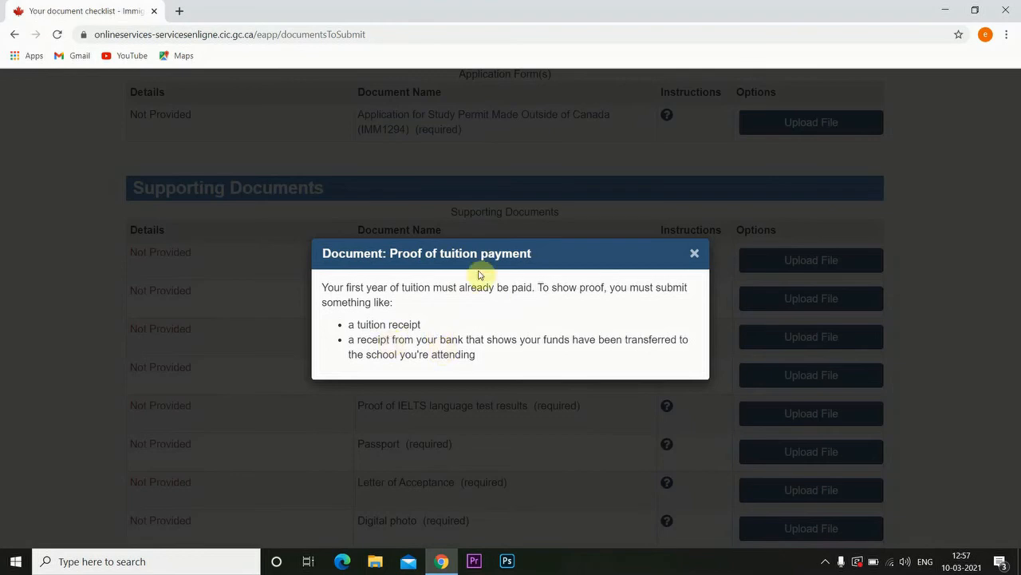
pyautogui.click(696, 255)
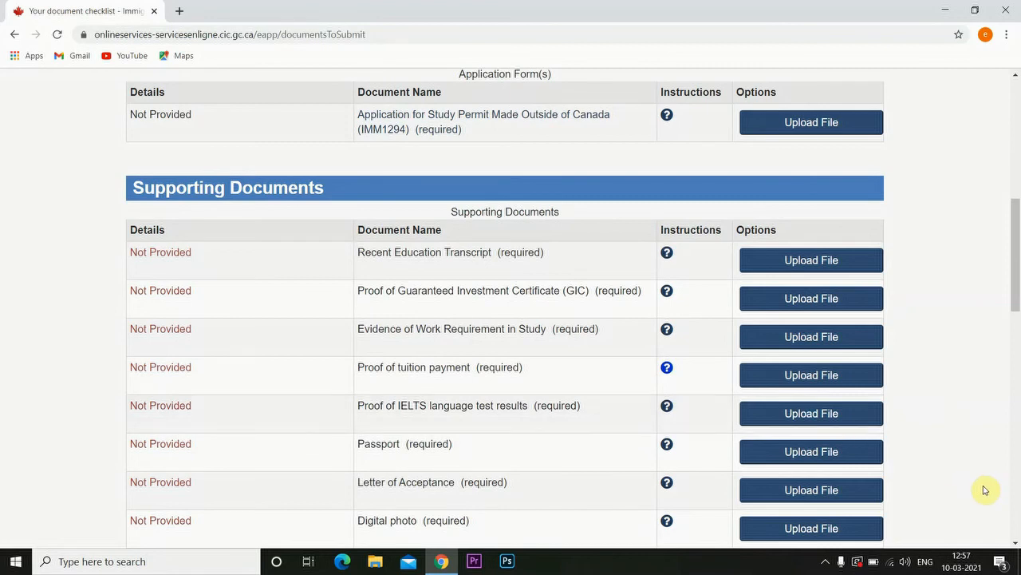
pyautogui.click(1015, 547)
pyautogui.click(1015, 548)
pyautogui.click(1015, 547)
pyautogui.click(1015, 548)
pyautogui.click(1013, 547)
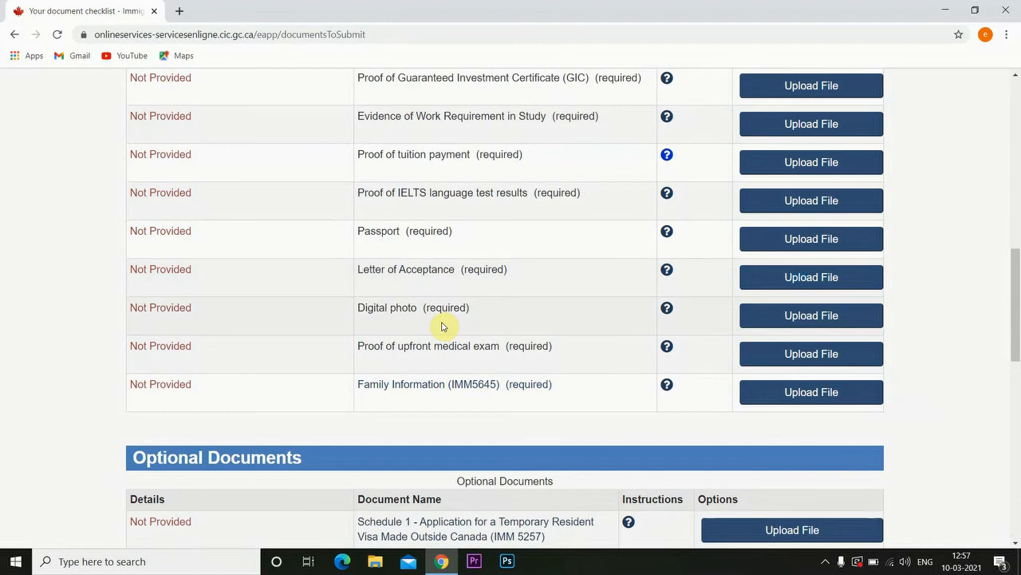
pyautogui.click(667, 314)
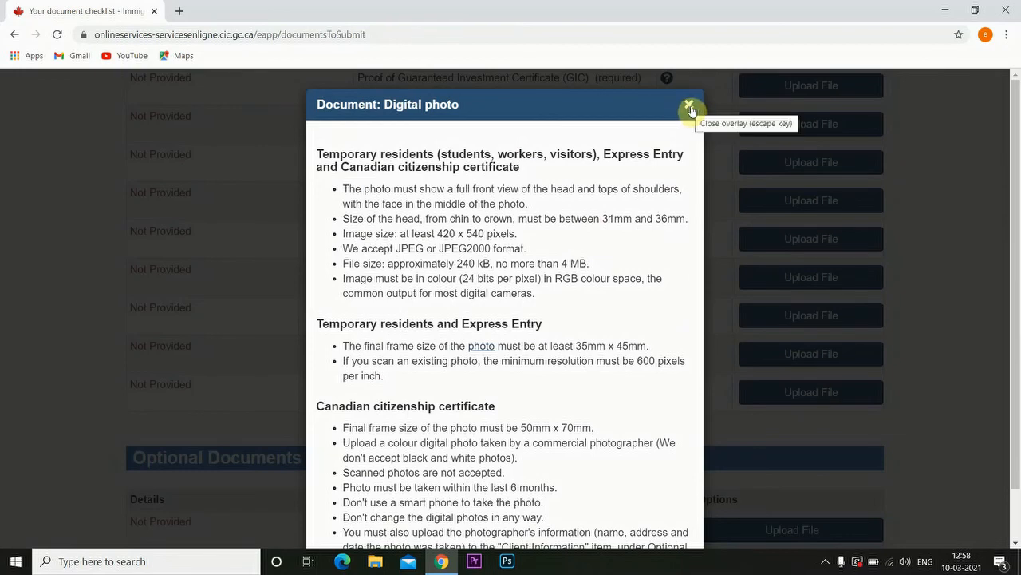
pyautogui.click(690, 109)
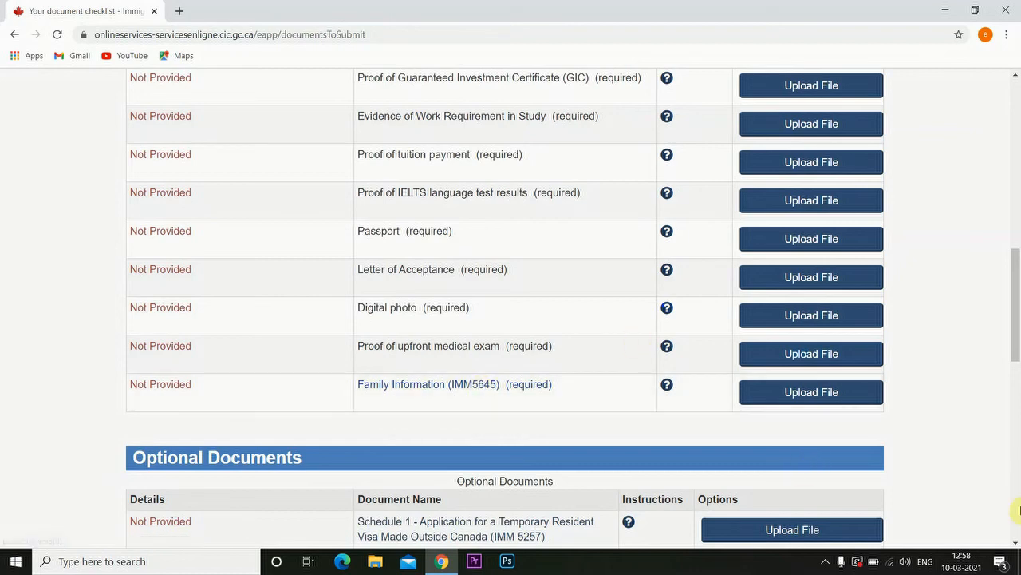
pyautogui.click(1016, 543)
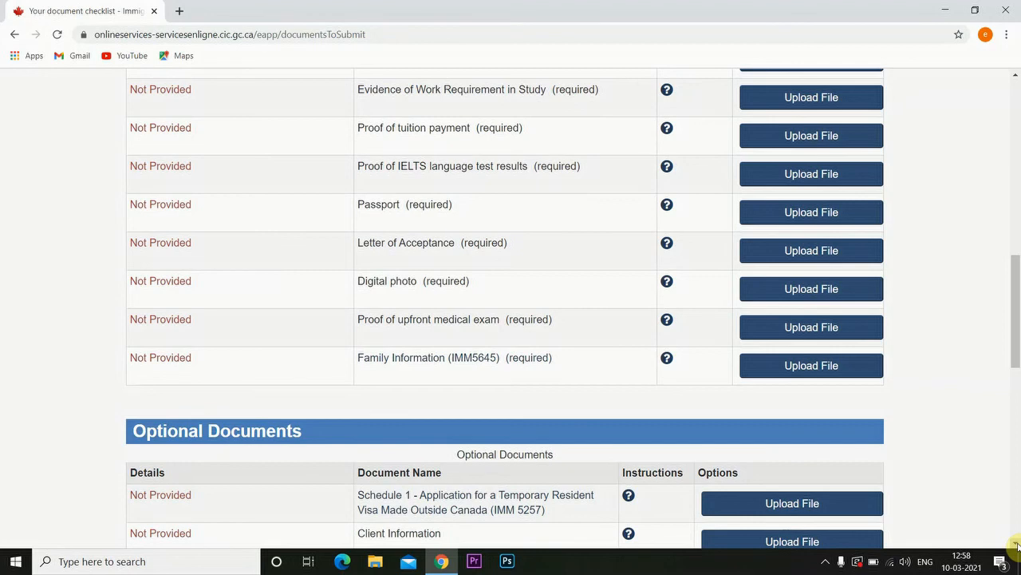
pyautogui.scroll(-2, 659, 425)
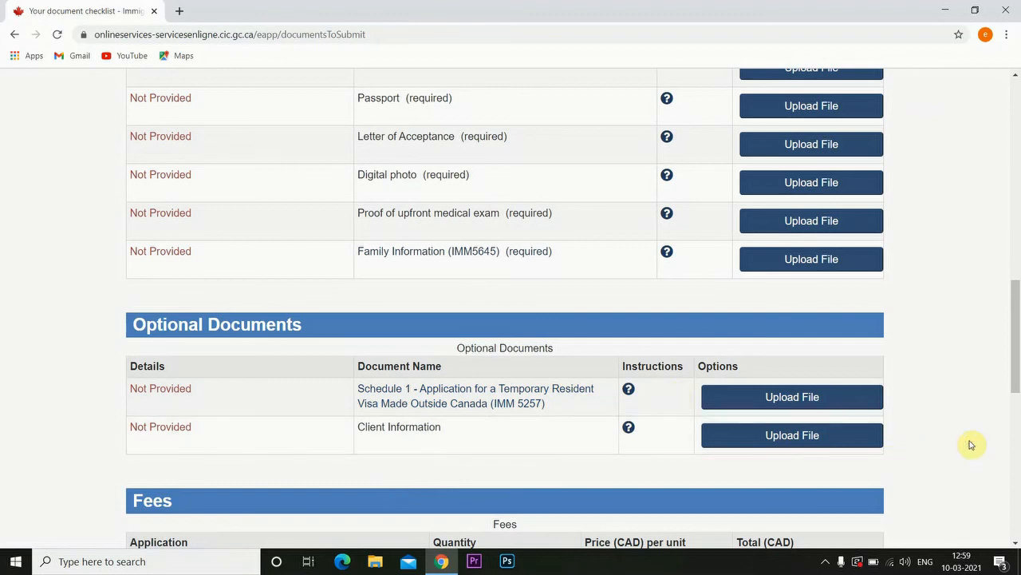
pyautogui.scroll(-1, 972, 444)
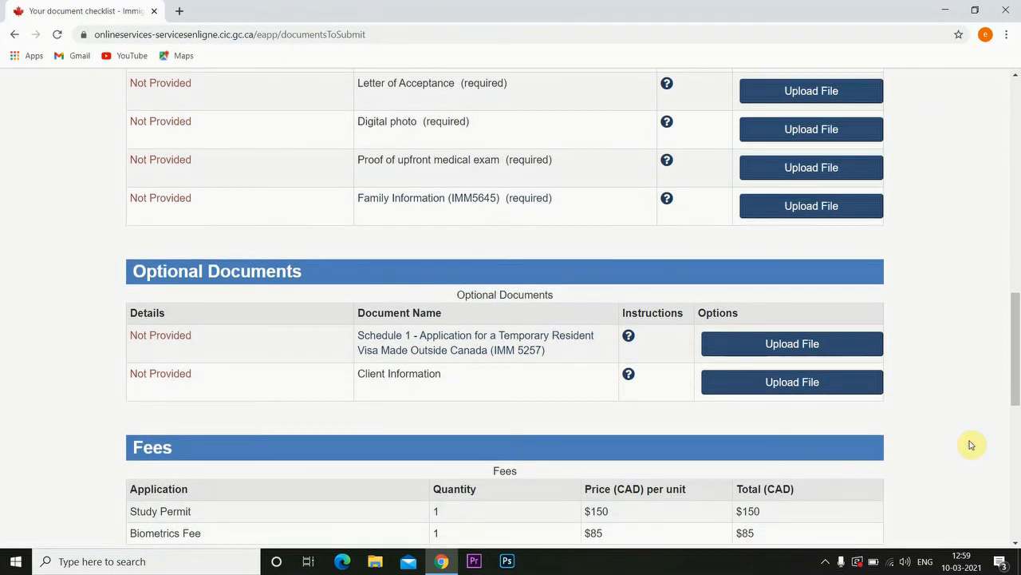
pyautogui.scroll(-3, 971, 444)
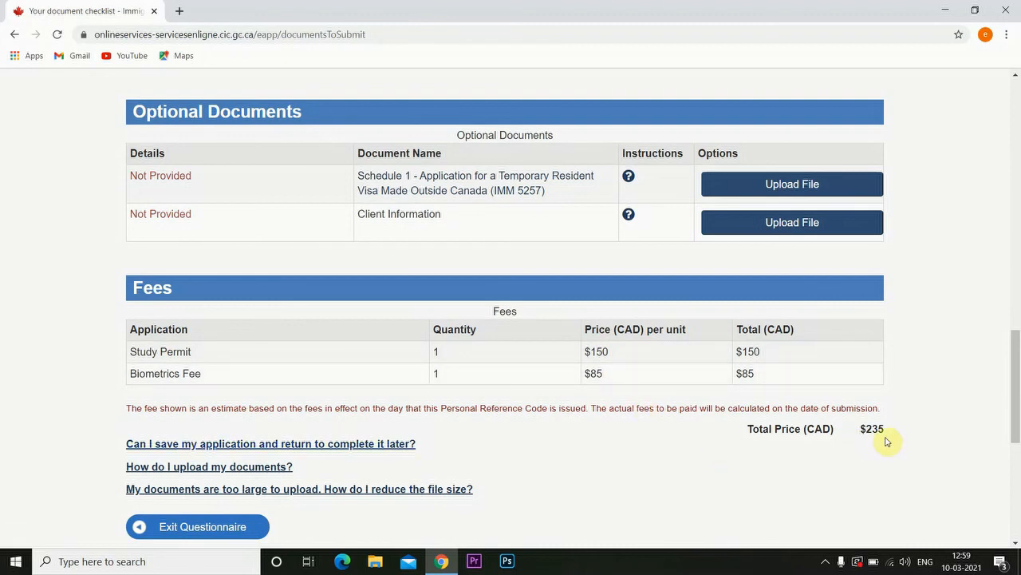
pyautogui.scroll(-2, 886, 442)
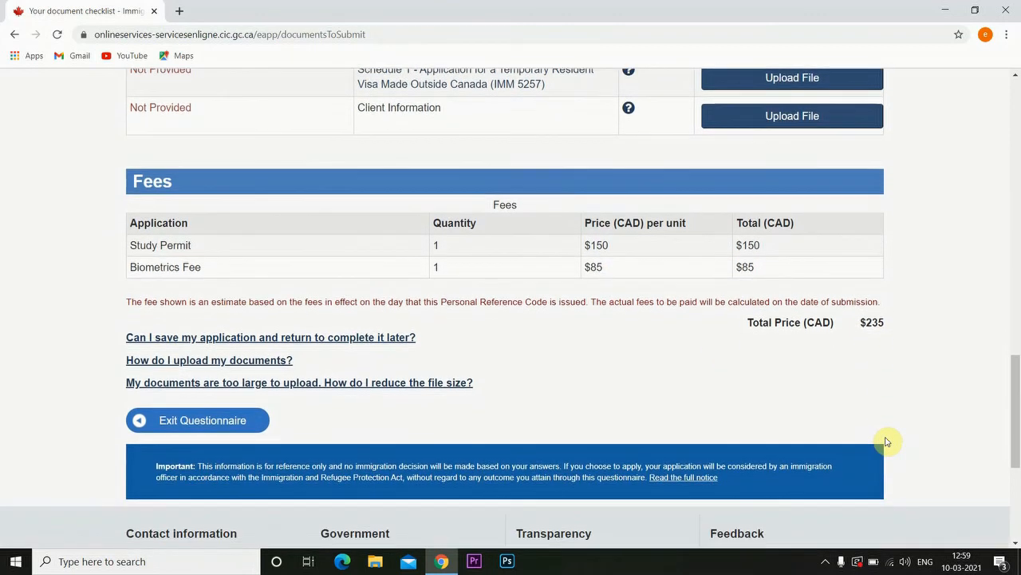